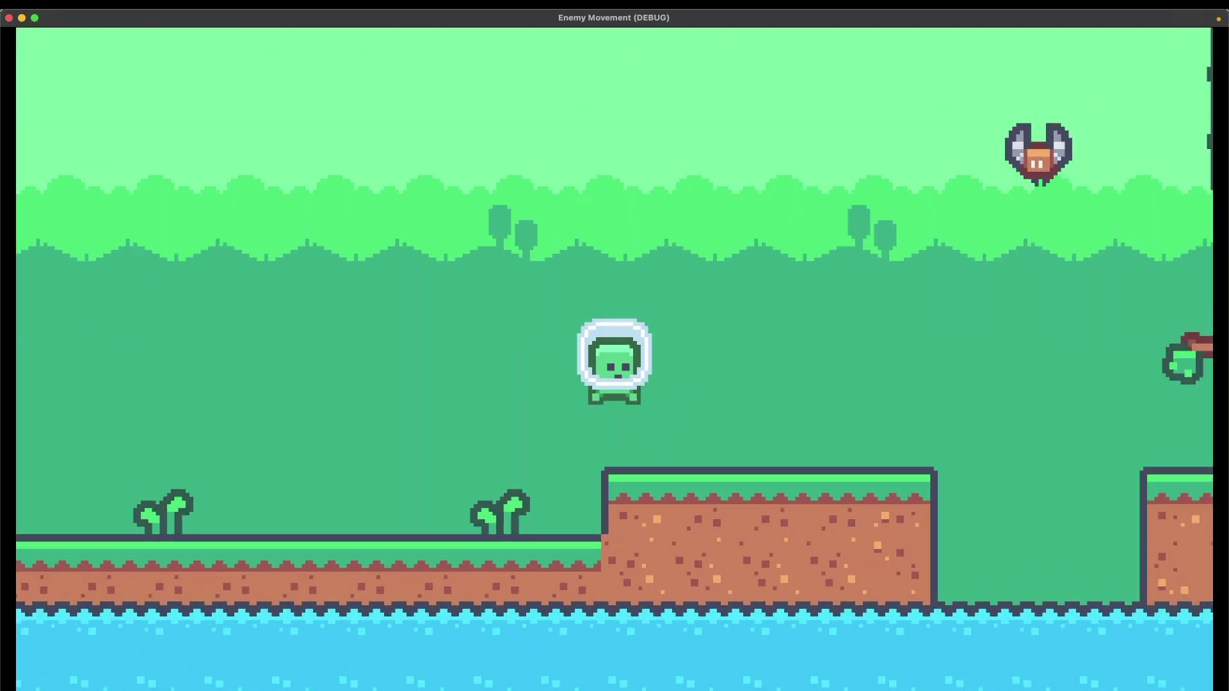
# Run the level, walking and jumping the player left and right across the platforms
pyautogui.press('space')
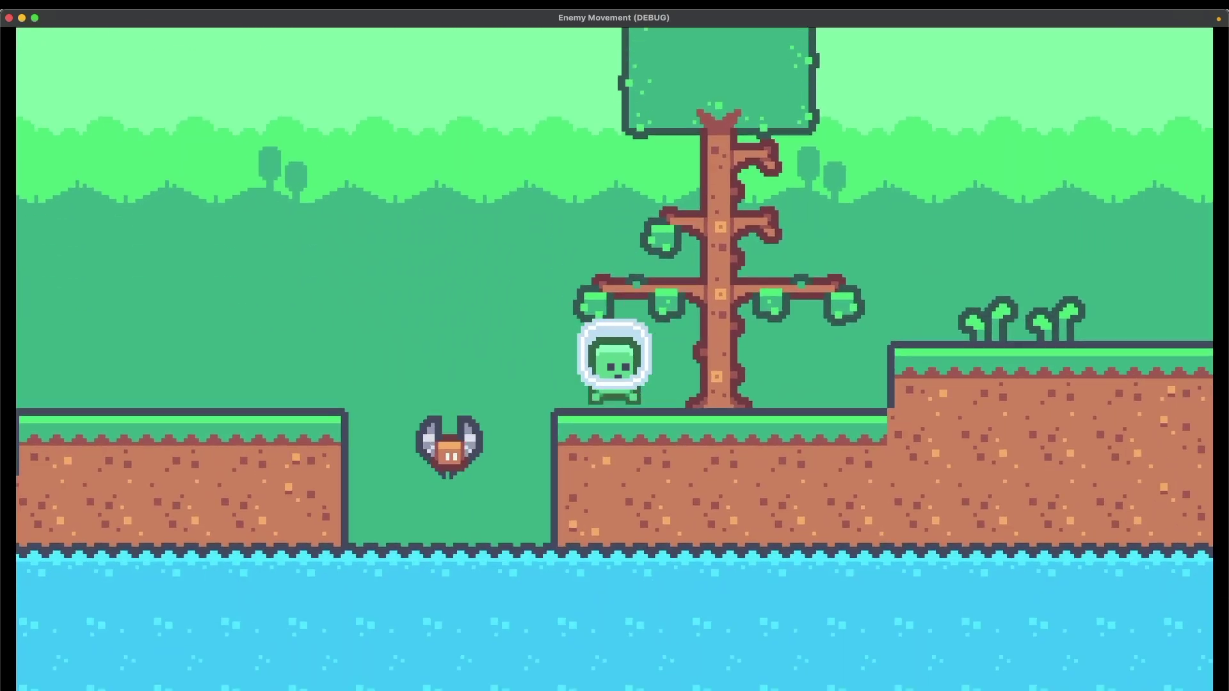
pyautogui.press('Left')
pyautogui.press('space')
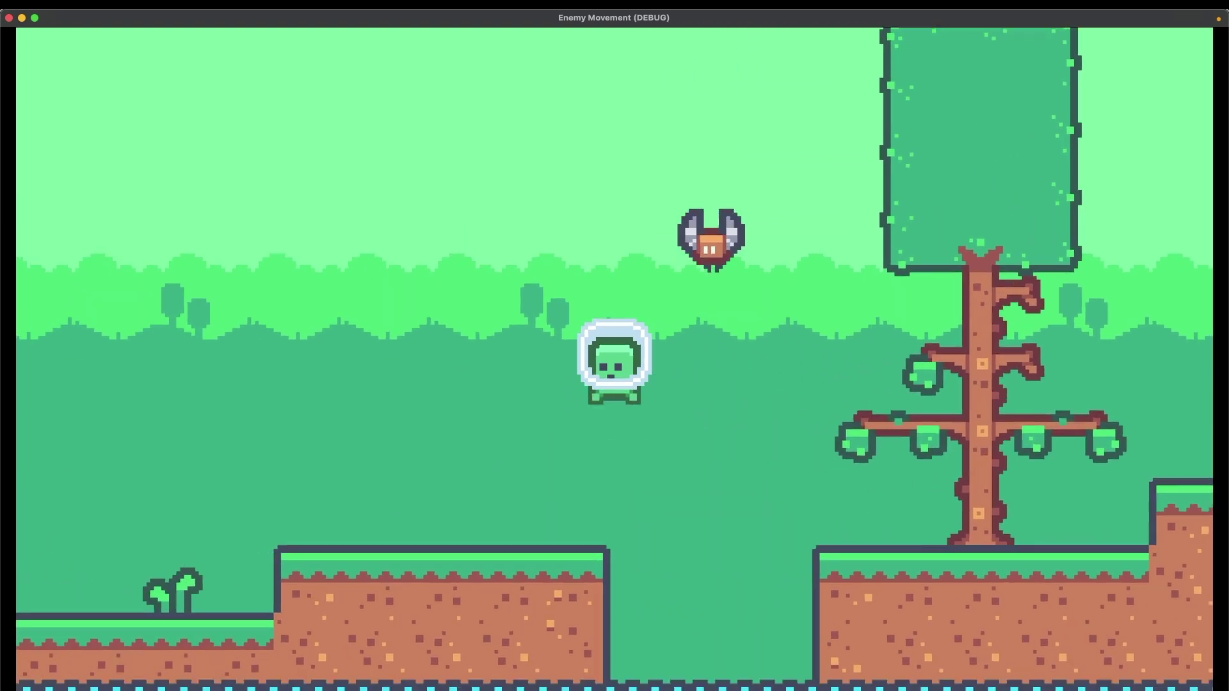
pyautogui.press('space')
pyautogui.press('Right')
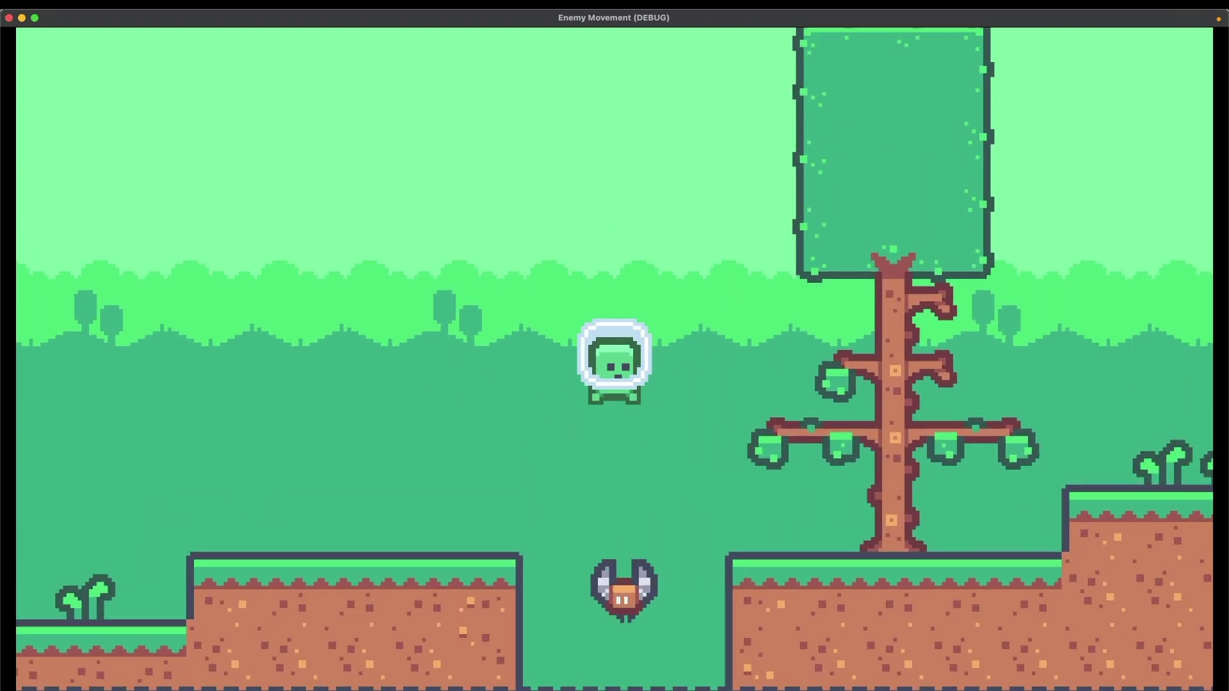
pyautogui.press('Right')
pyautogui.press('space')
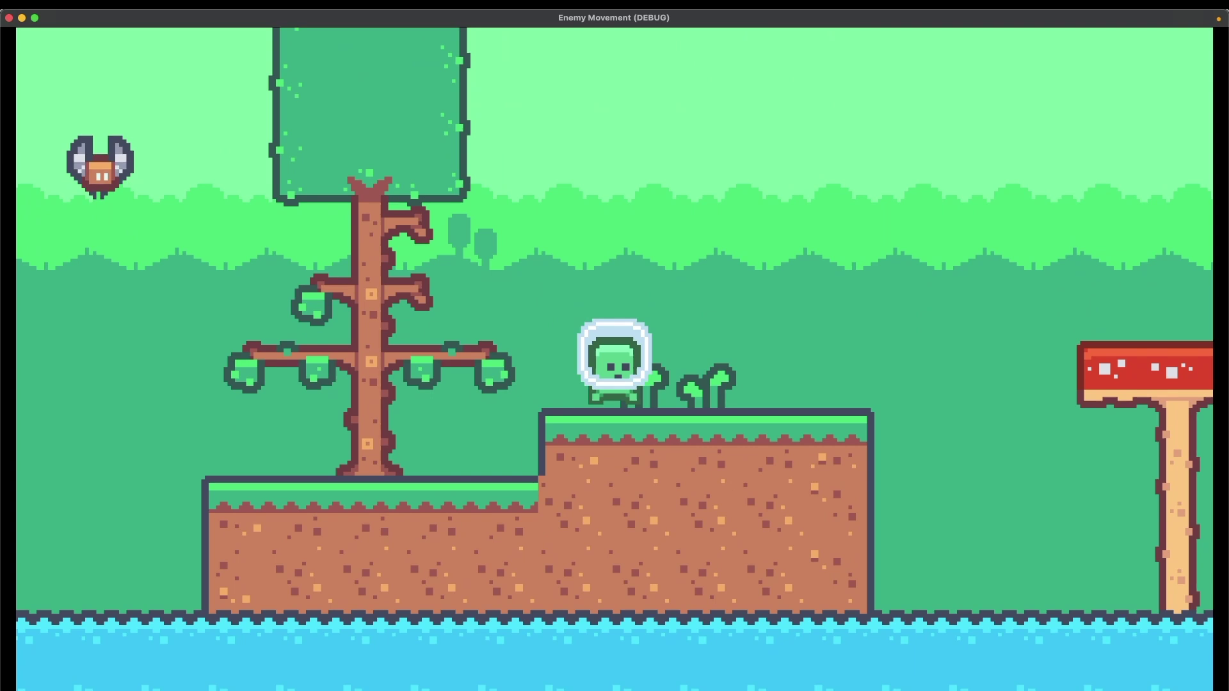
pyautogui.press('Right')
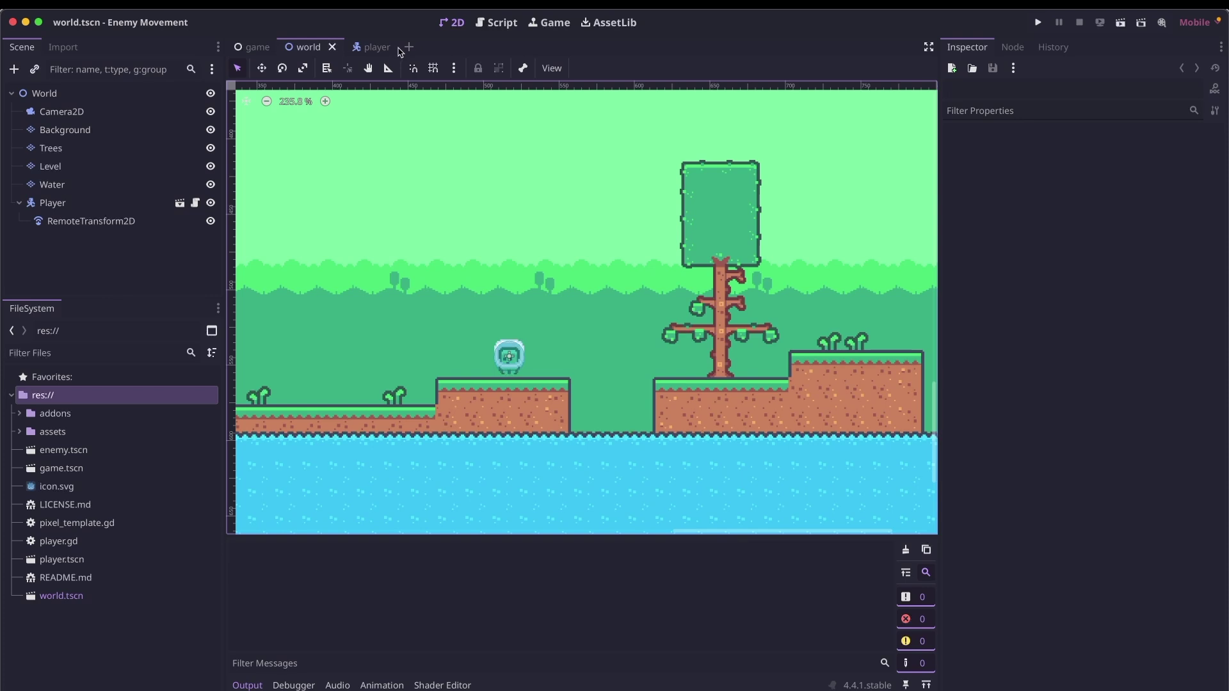
# Start a new 2D scene and rename its root node to 'Enemy'
pyautogui.click(409, 48)
pyautogui.click(149, 111)
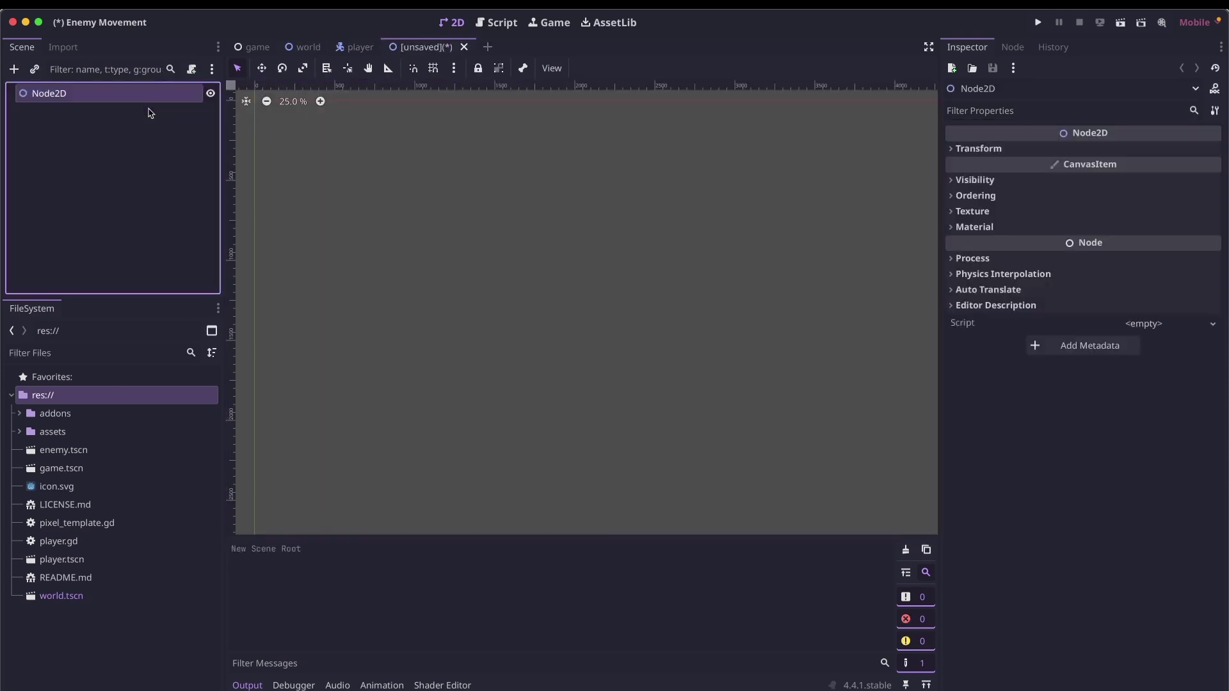
pyautogui.press('F2')
pyautogui.write('E')
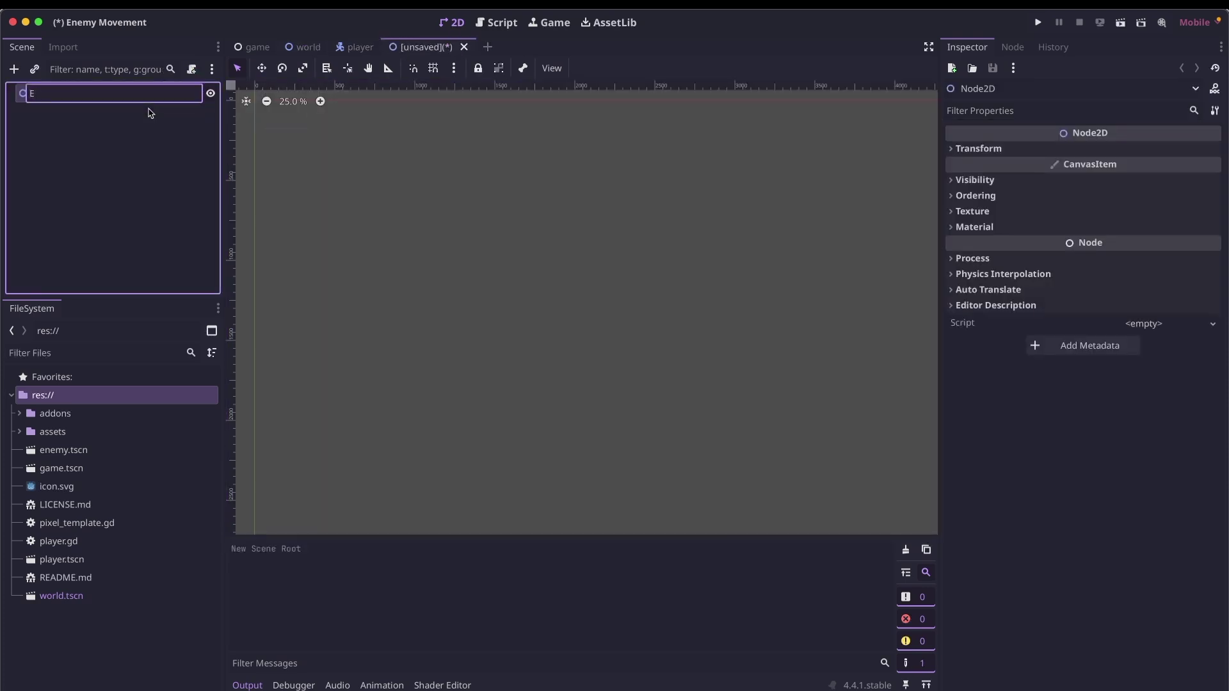
pyautogui.write('enemy')
pyautogui.press('Return')
# Add an AnimatedSprite2D child named 'Sprite'
pyautogui.hotkey('ctrl', 'a')
pyautogui.write('animated')
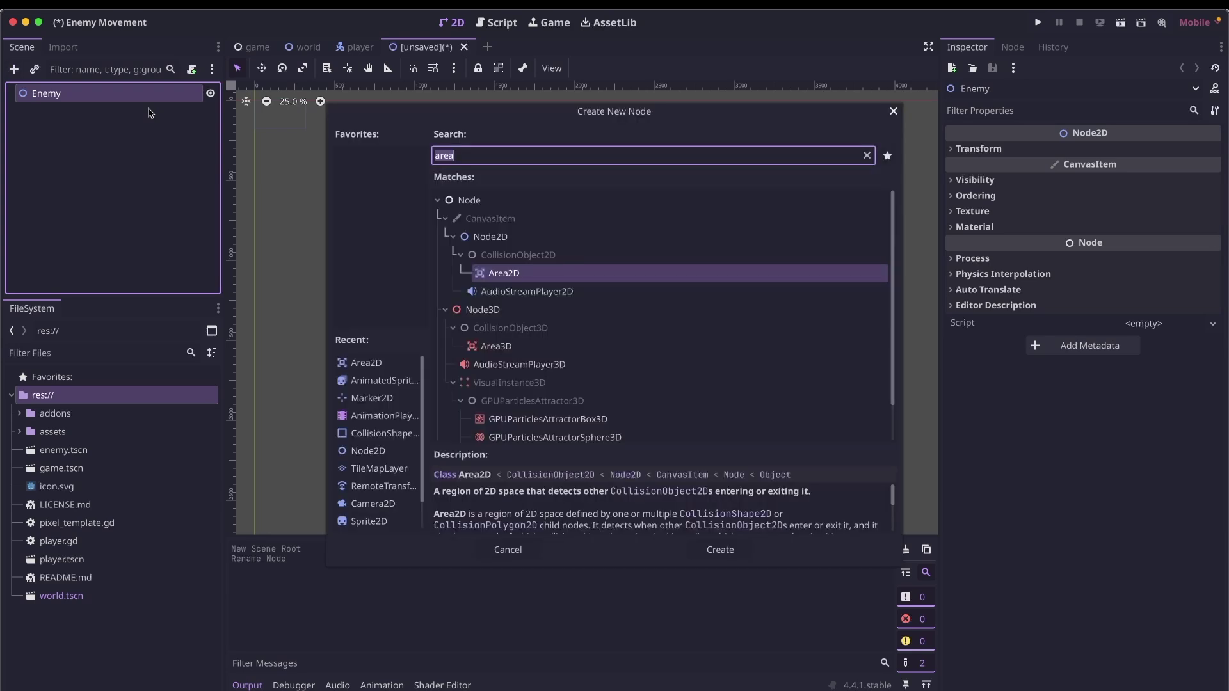
pyautogui.press('Return')
pyautogui.press('F2')
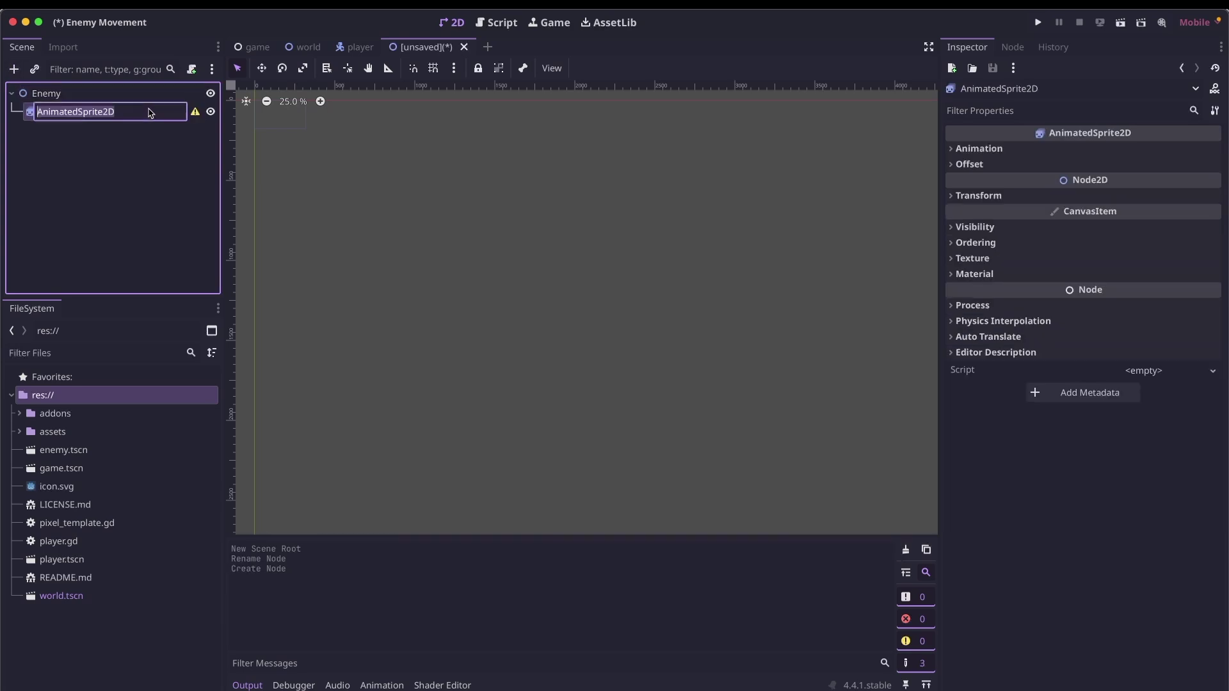
pyautogui.write('Sprite')
pyautogui.press('Return')
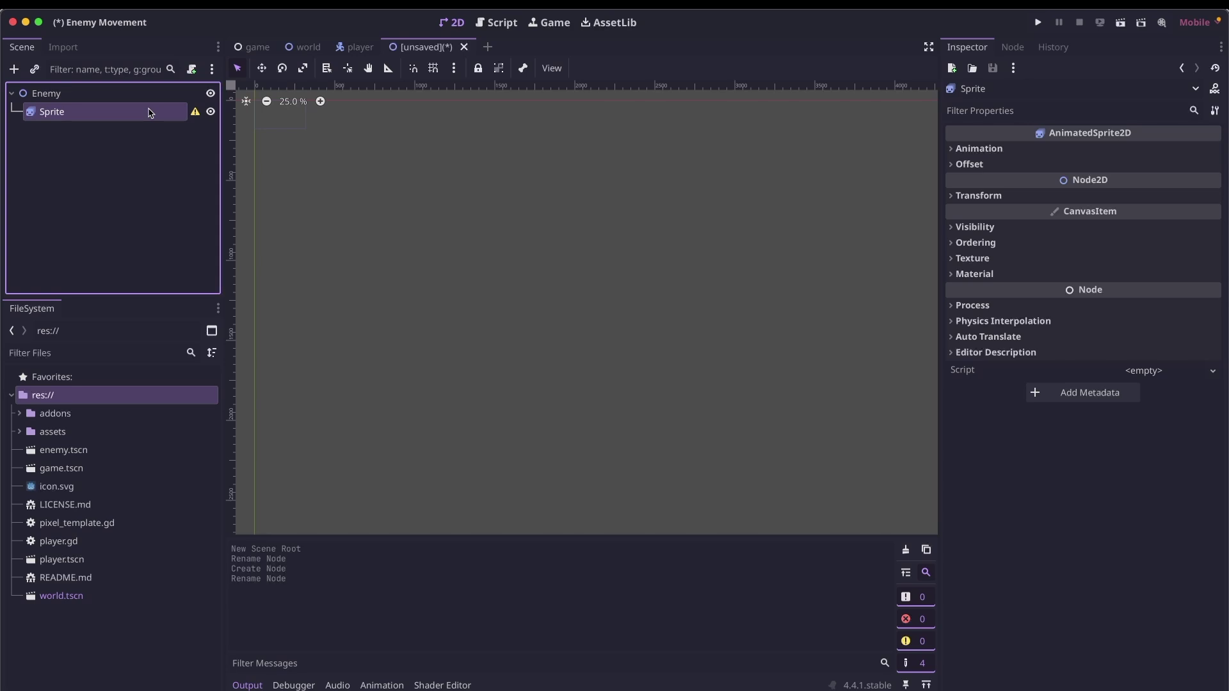
# Add an Area2D named 'Vision' with a CollisionShape2D child
pyautogui.hotkey('ctrl', 'a')
pyautogui.write('area')
pyautogui.press('Return')
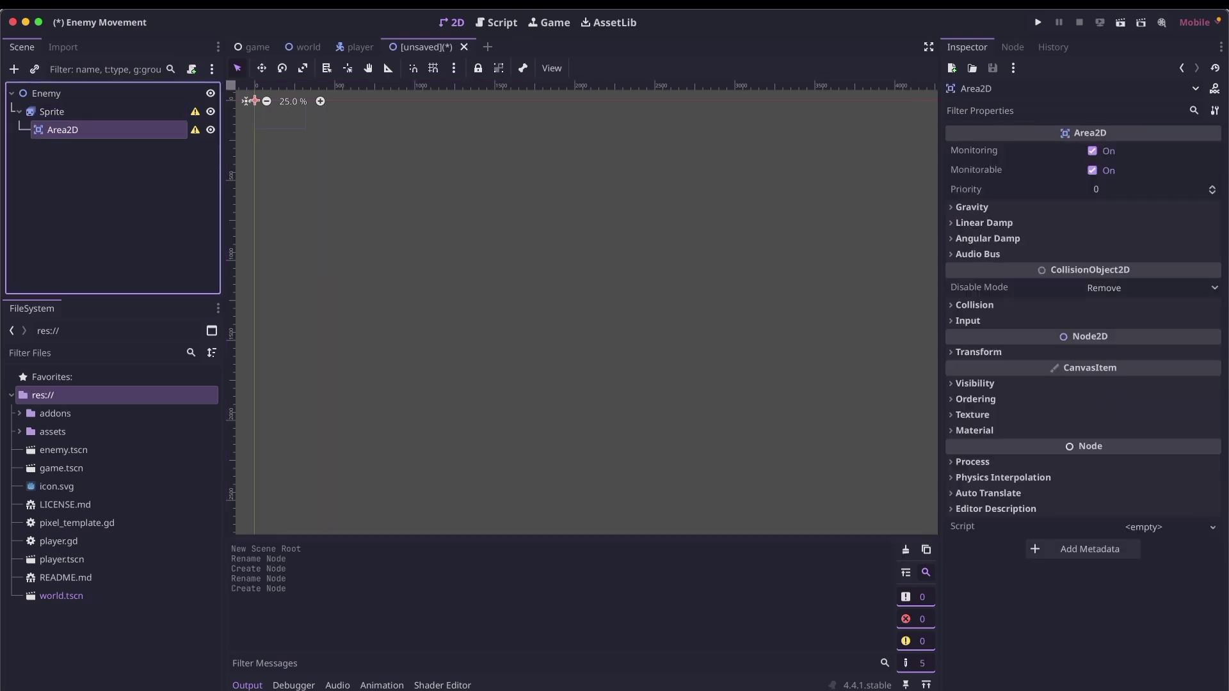
pyautogui.press('F2')
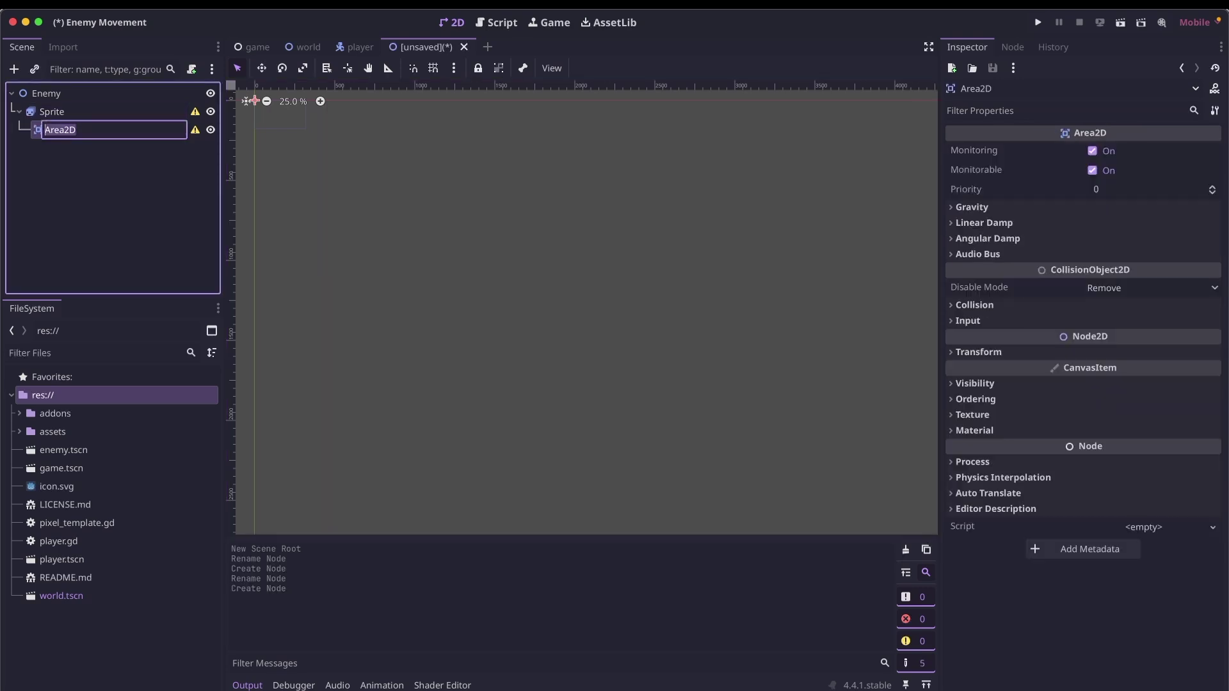
pyautogui.write('Vision')
pyautogui.press('Return')
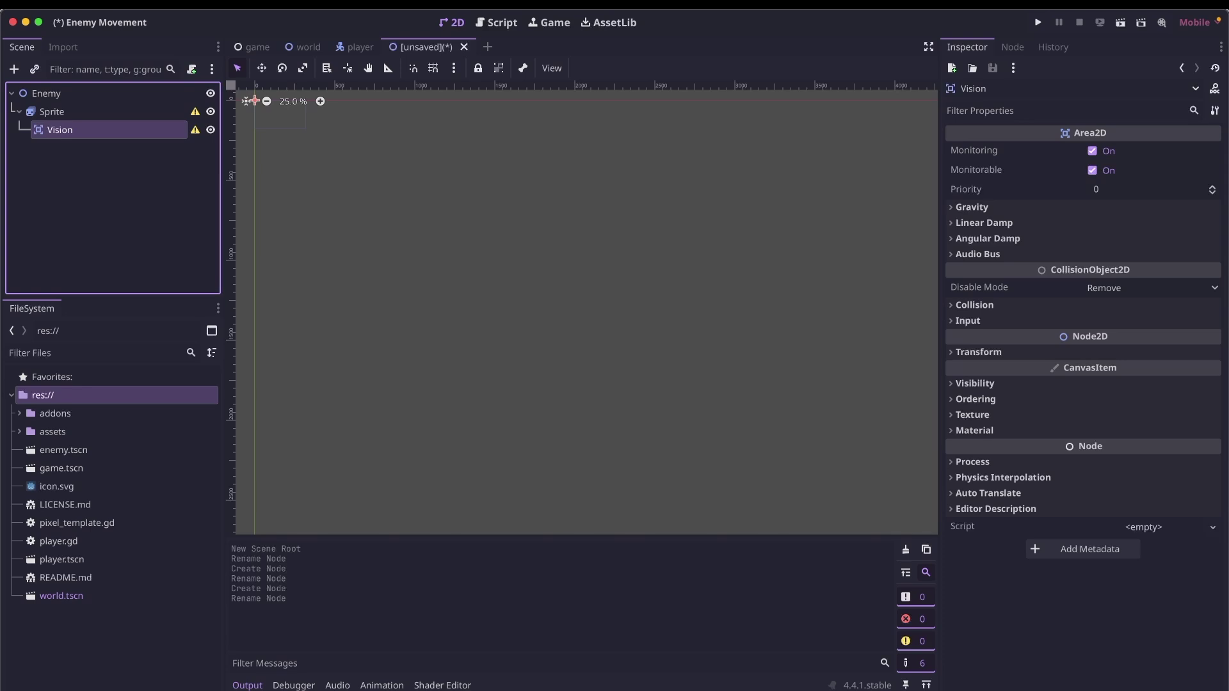
pyautogui.hotkey('ctrl', 'a')
pyautogui.write('col')
pyautogui.press('Return')
# Add a Marker2D and an AnimationPlayer directly under the Enemy root
pyautogui.click(17, 96)
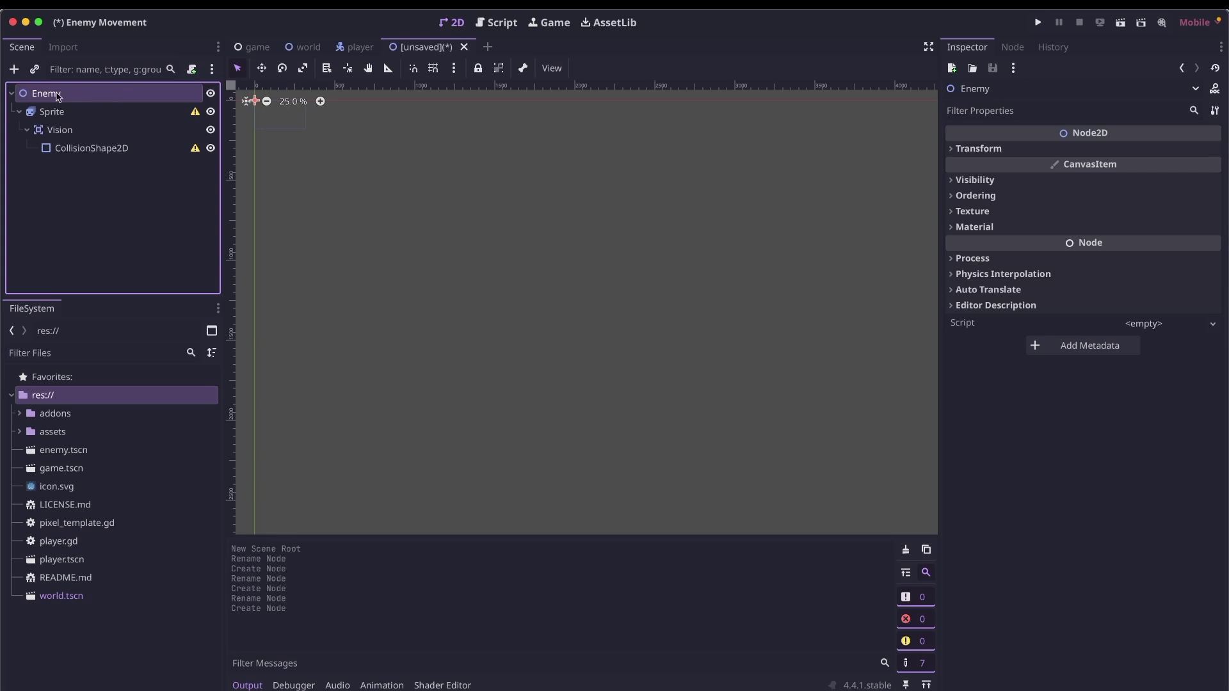
pyautogui.hotkey('ctrl', 'a')
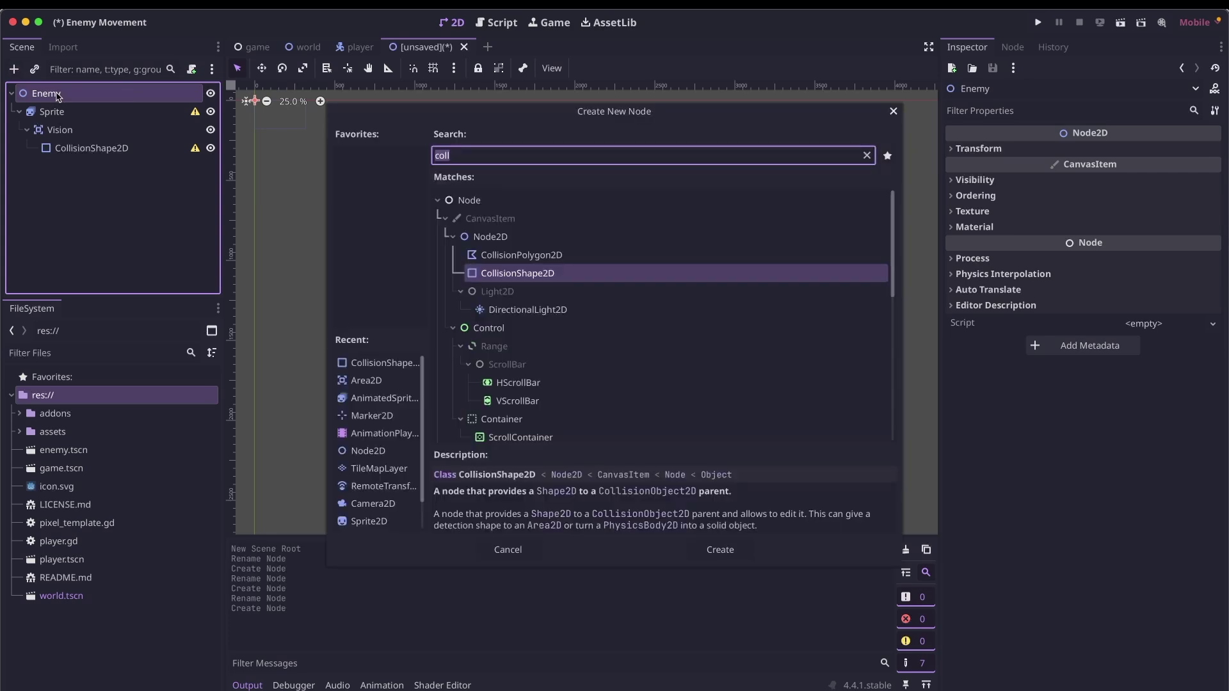
pyautogui.write('mark')
pyautogui.press('Return')
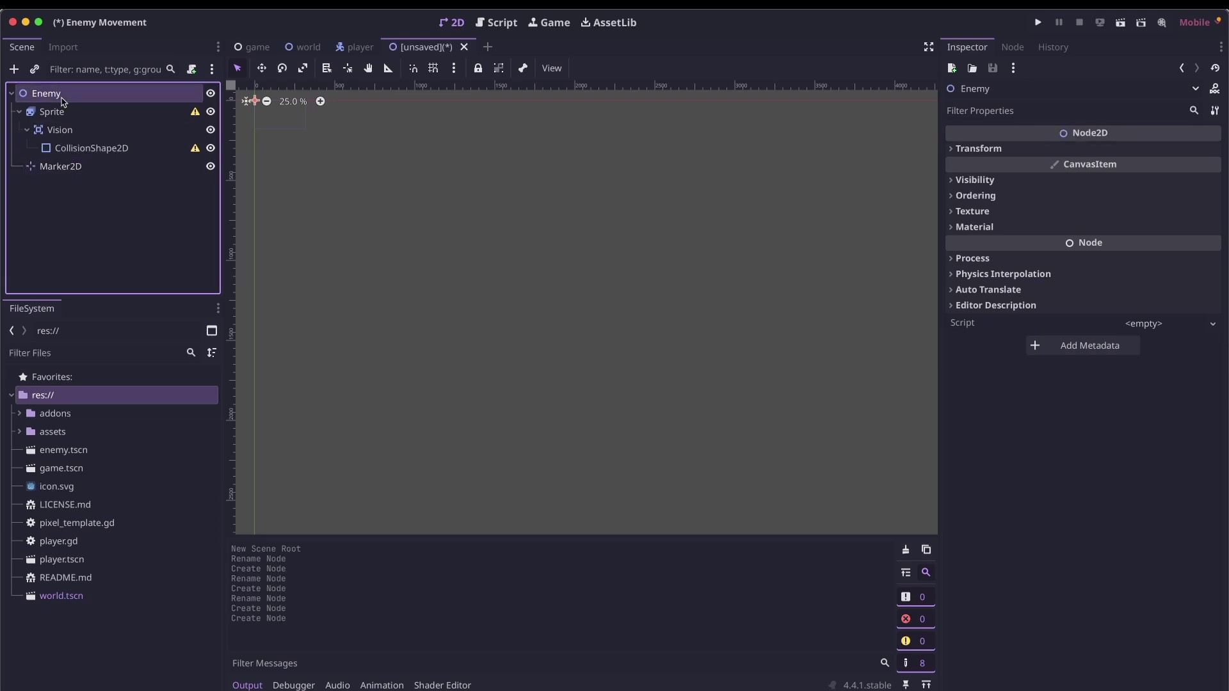
pyautogui.hotkey('ctrl', 'a')
pyautogui.write('animation')
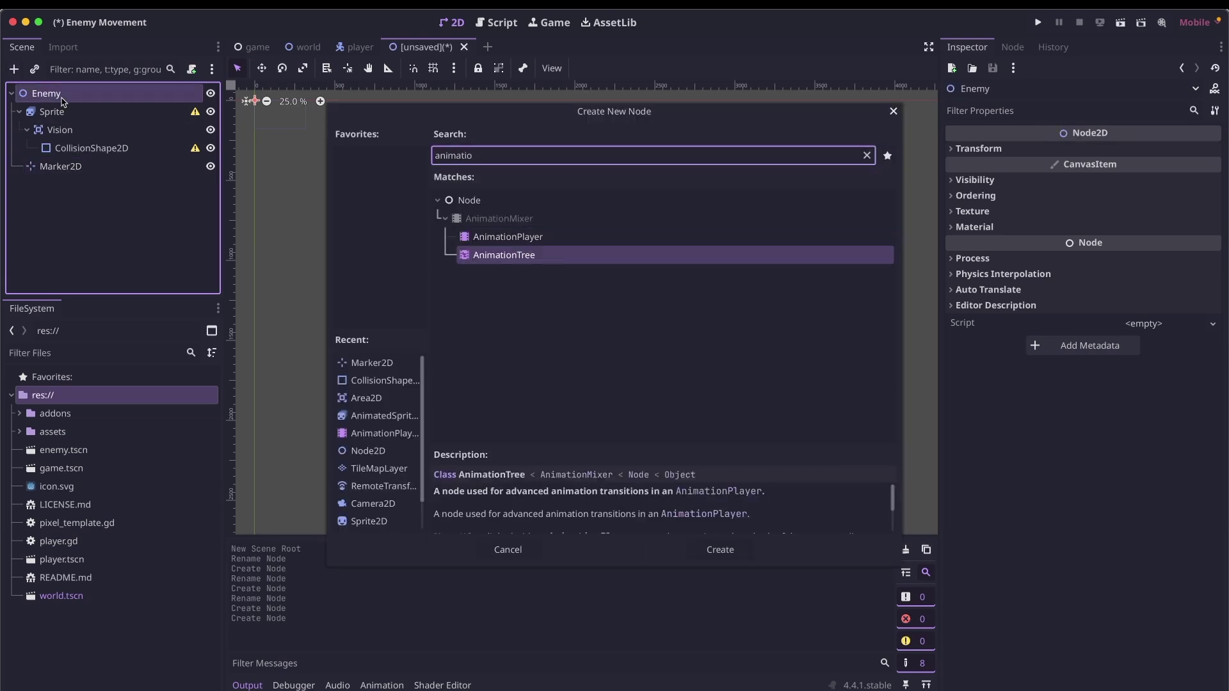
pyautogui.press('Up')
pyautogui.press('Return')
pyautogui.scroll(2, 452, 311)
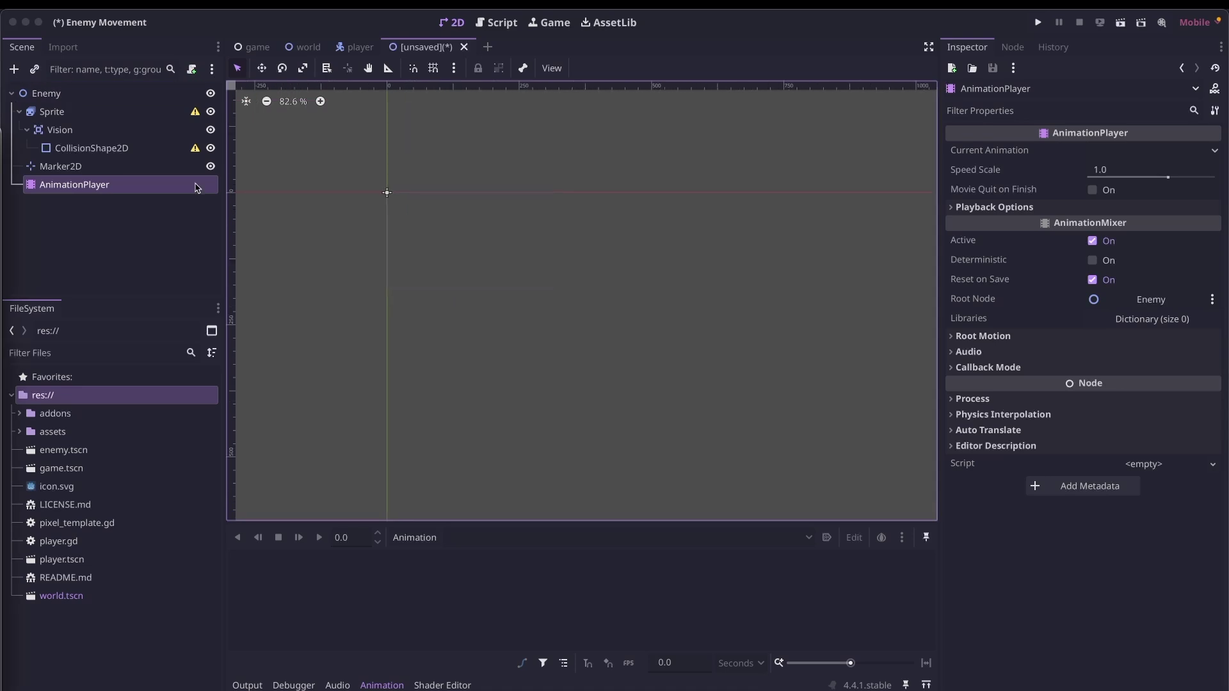
# Give the Sprite node a new SpriteFrames resource and open it for editing
pyautogui.click(52, 112)
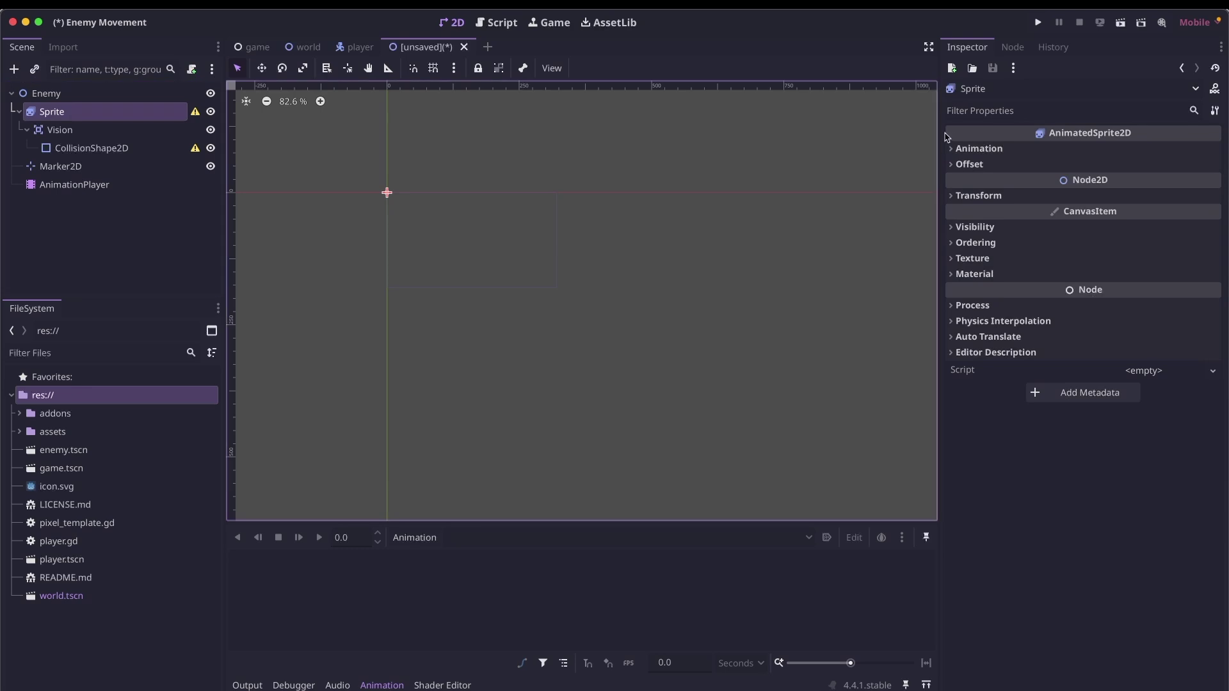
pyautogui.click(970, 153)
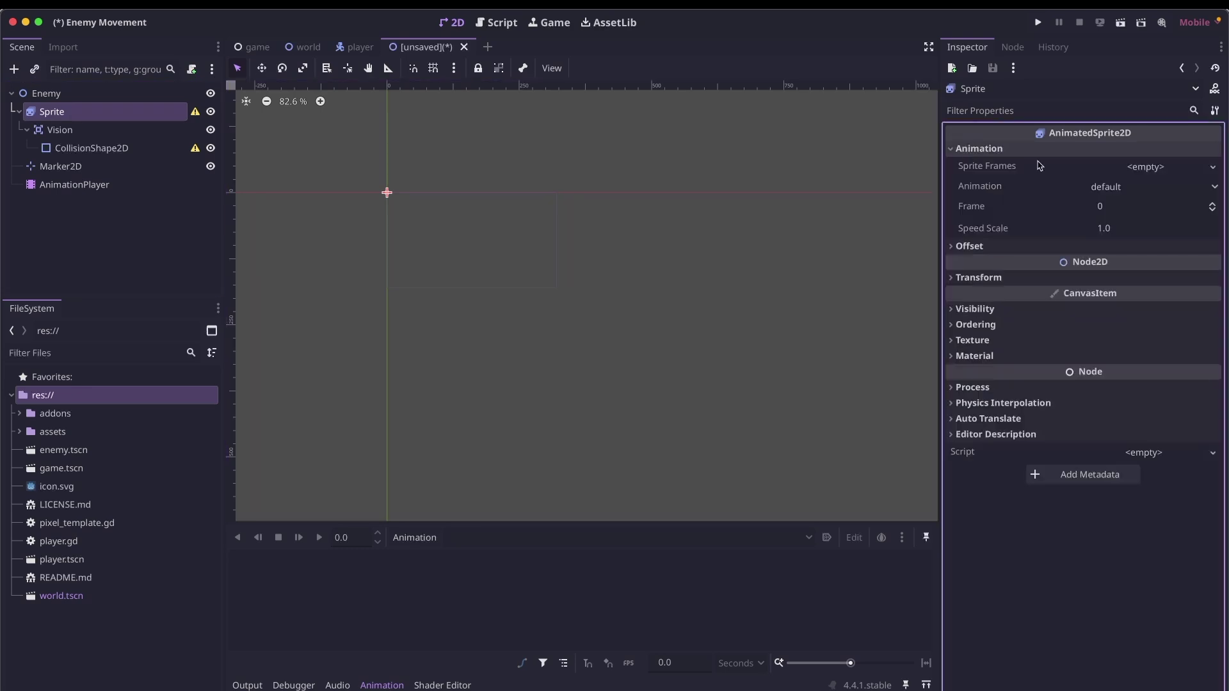
pyautogui.click(1145, 168)
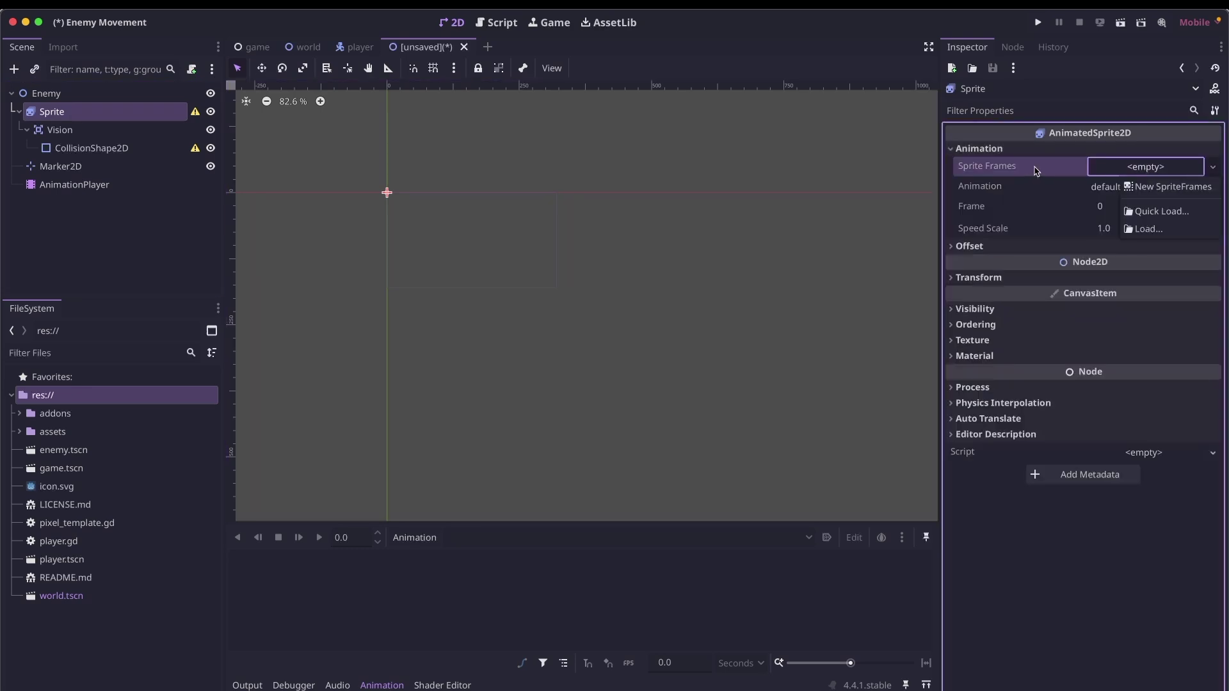
pyautogui.click(1169, 187)
pyautogui.click(1152, 166)
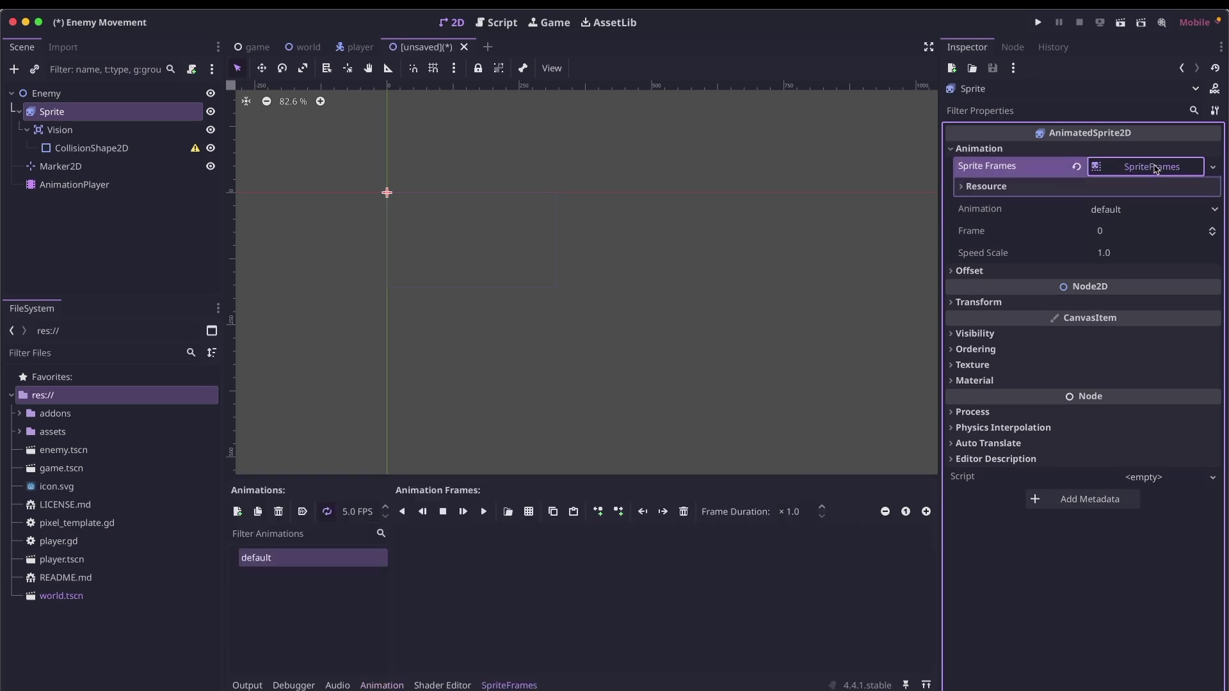
# Load the tilemap-characters_packed sprite sheet from assets/kenney_pixel-platformer/Tilemap
pyautogui.click(531, 514)
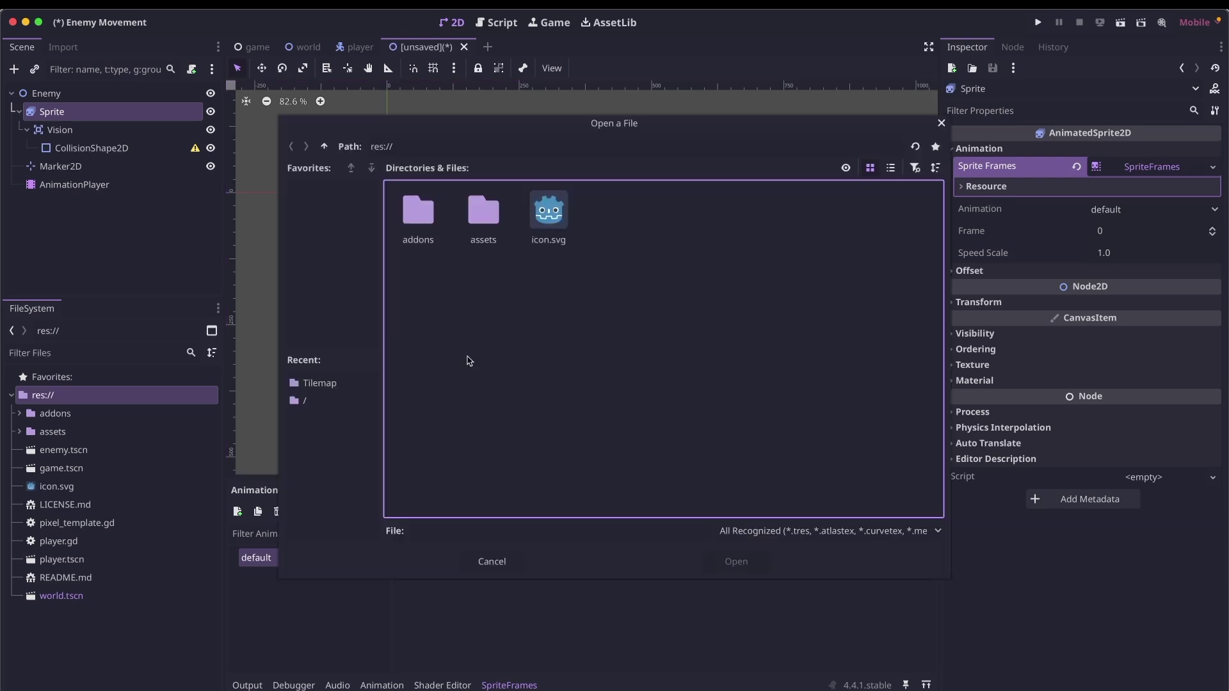
pyautogui.doubleClick(481, 221)
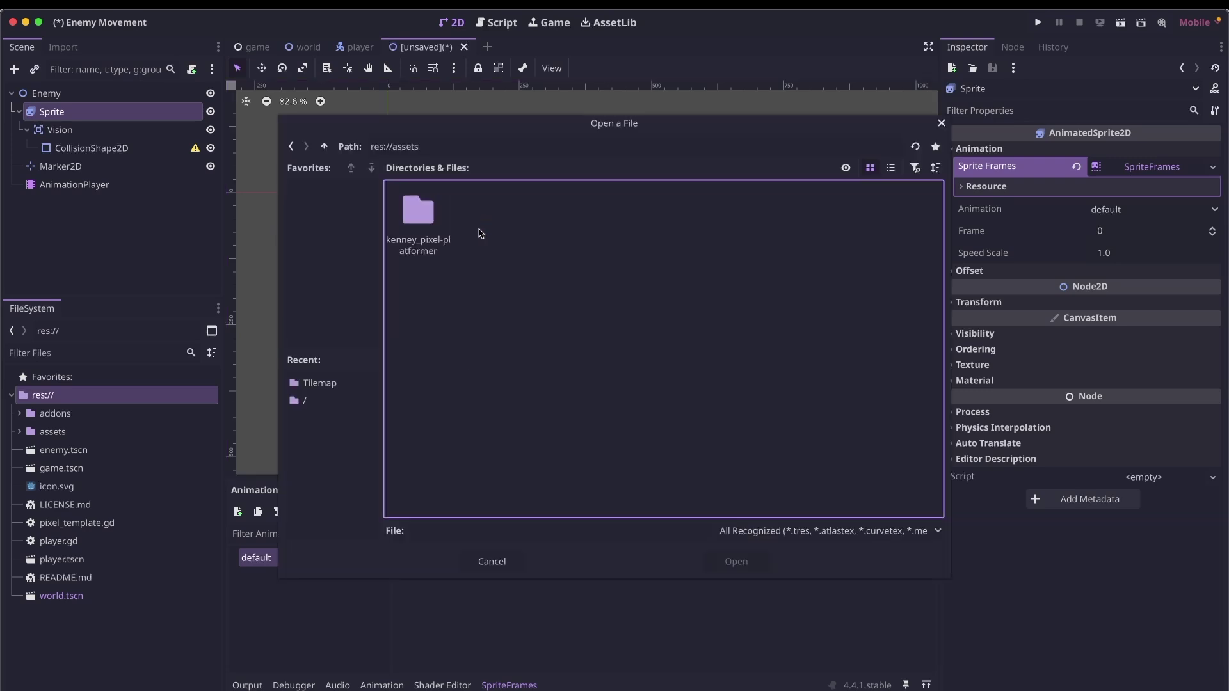
pyautogui.doubleClick(425, 228)
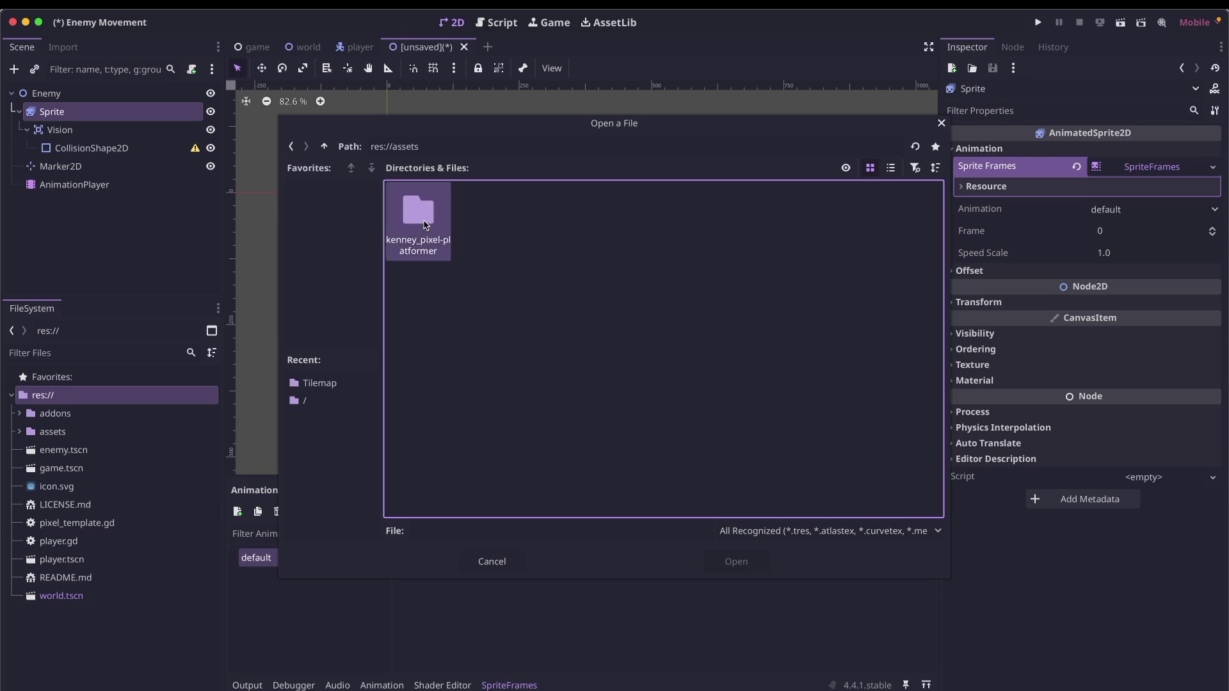
pyautogui.doubleClick(535, 221)
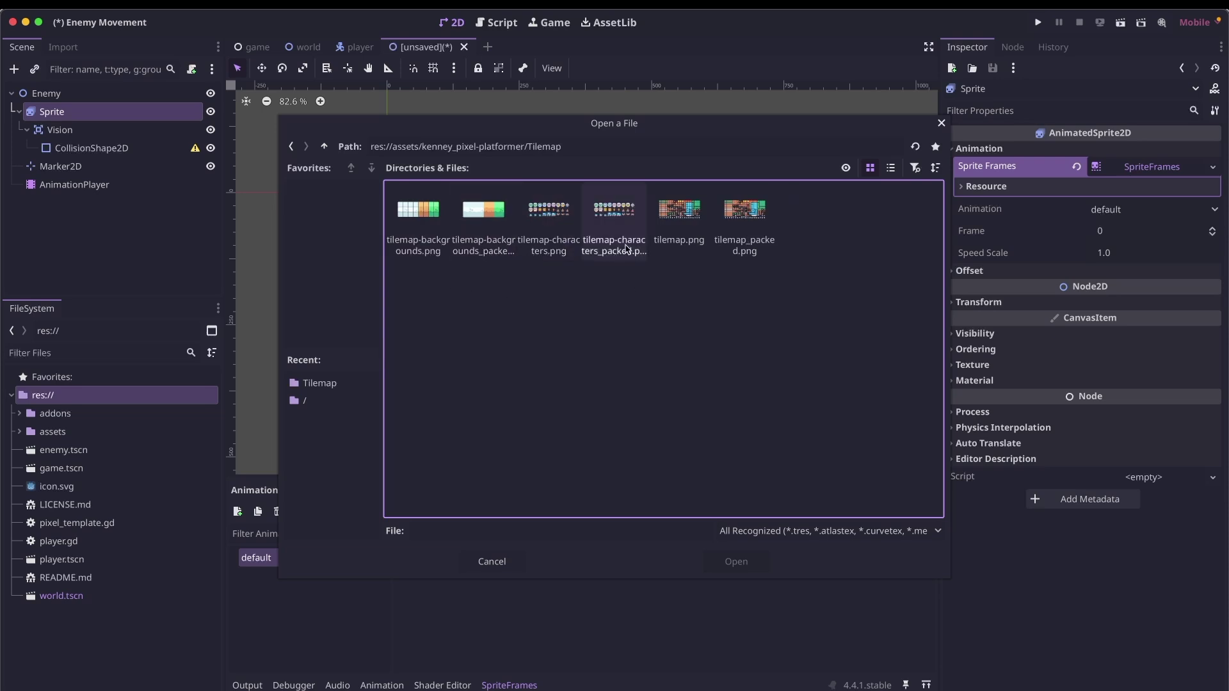
pyautogui.doubleClick(626, 248)
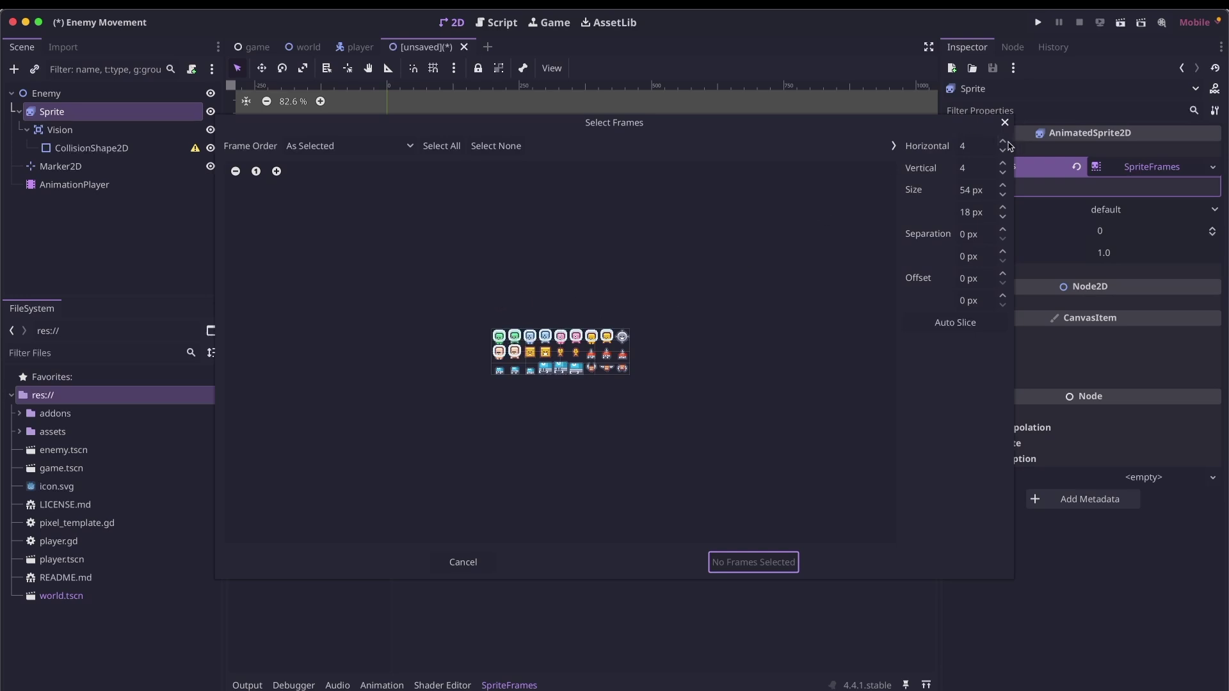
# Slice the sheet into a 9×3 grid and add the three winged-bug frames
pyautogui.click(1003, 142)
pyautogui.click(1003, 141)
pyautogui.click(1003, 142)
pyautogui.click(1003, 141)
pyautogui.click(1003, 142)
pyautogui.click(1002, 172)
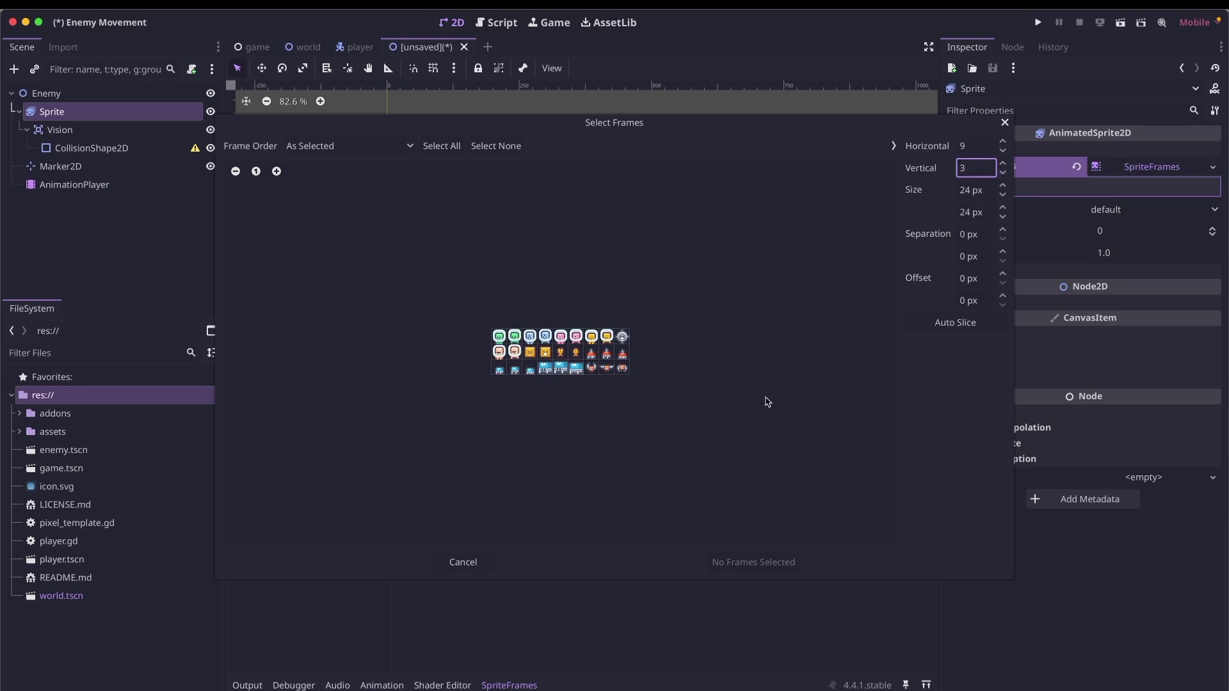
pyautogui.click(276, 170)
pyautogui.click(276, 171)
pyautogui.click(276, 171)
pyautogui.click(276, 171)
pyautogui.click(276, 171)
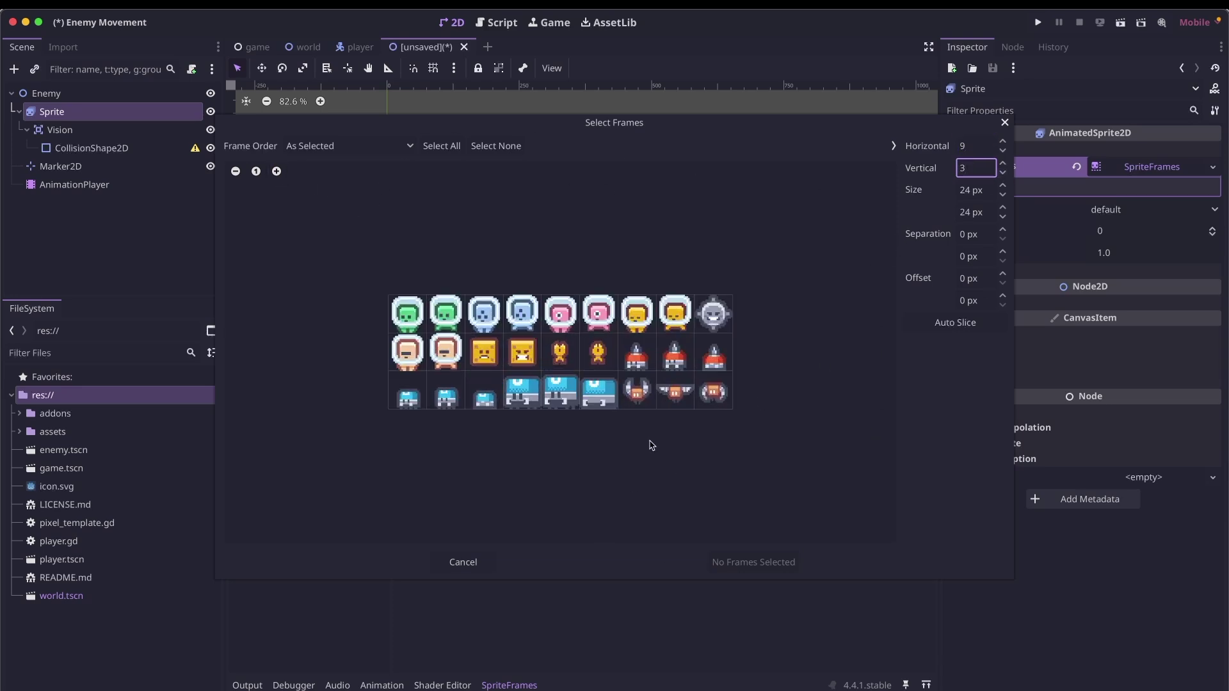
pyautogui.click(645, 403)
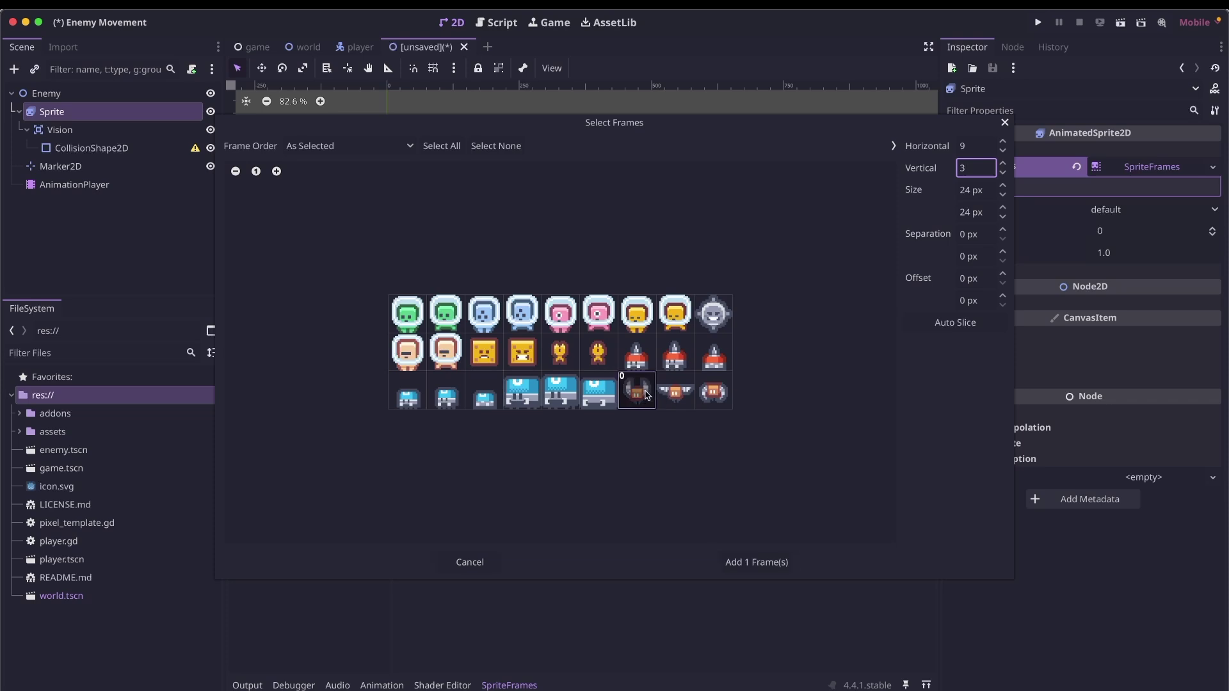
pyautogui.click(683, 399)
pyautogui.click(727, 397)
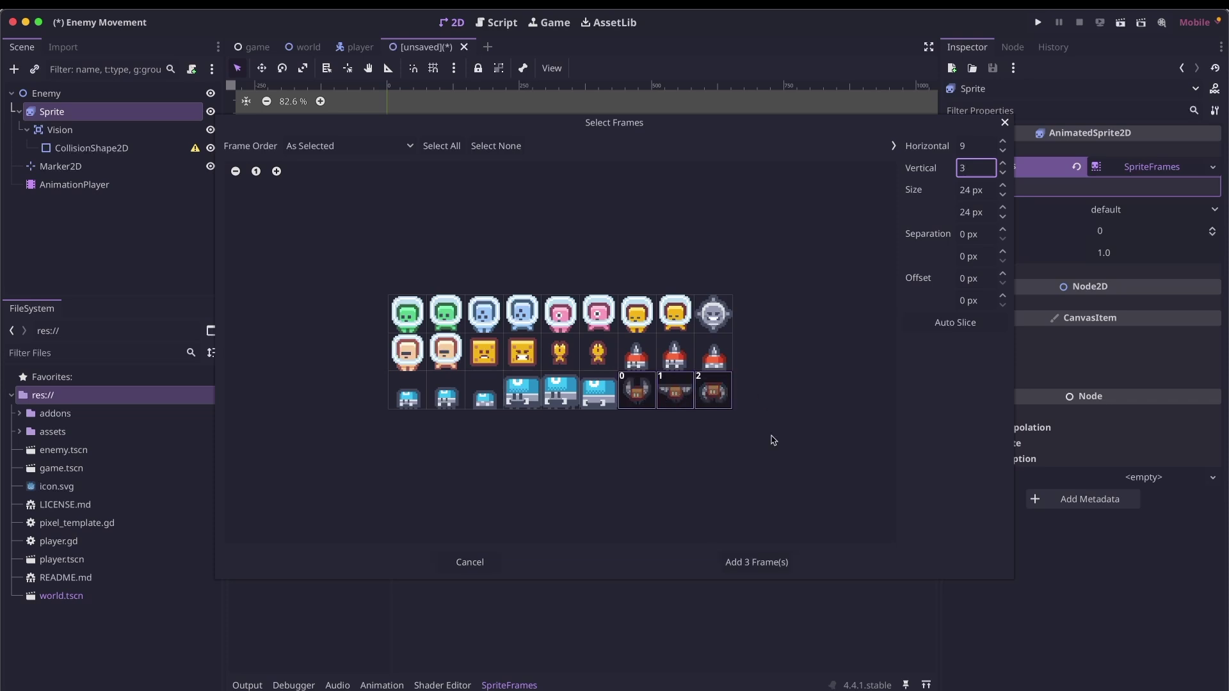
pyautogui.click(752, 563)
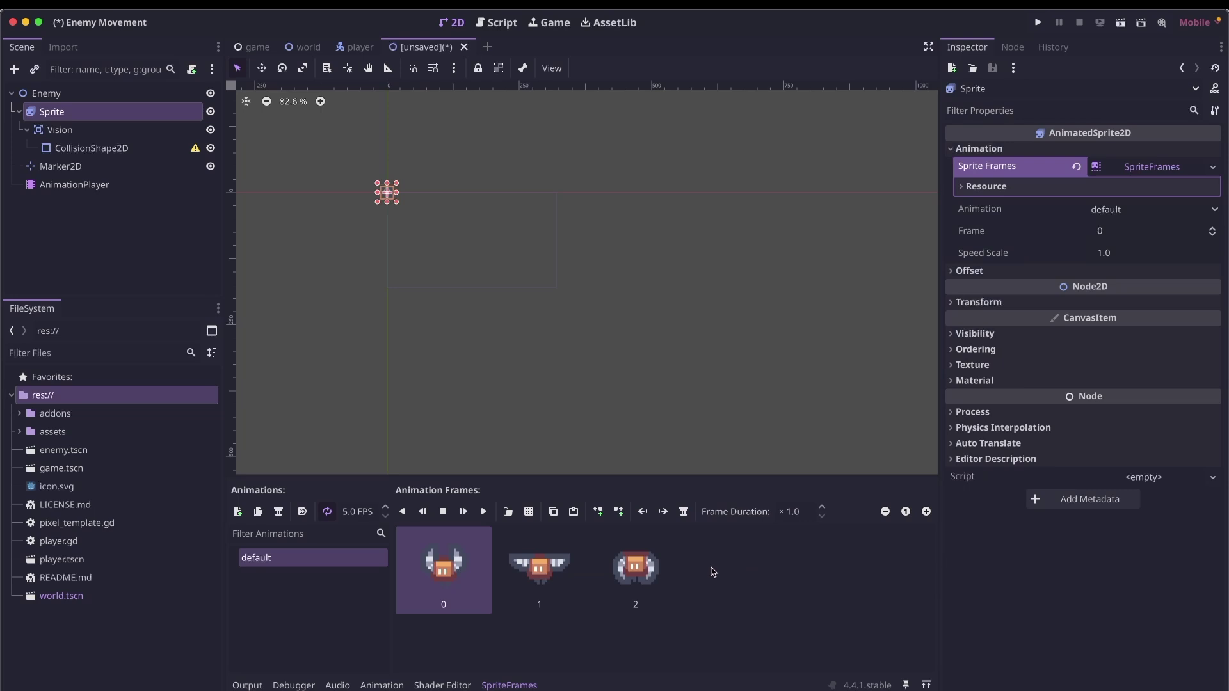
# Set the default animation to autoplay on load, play it, and set speed to 3 FPS
pyautogui.scroll(10, 391, 237)
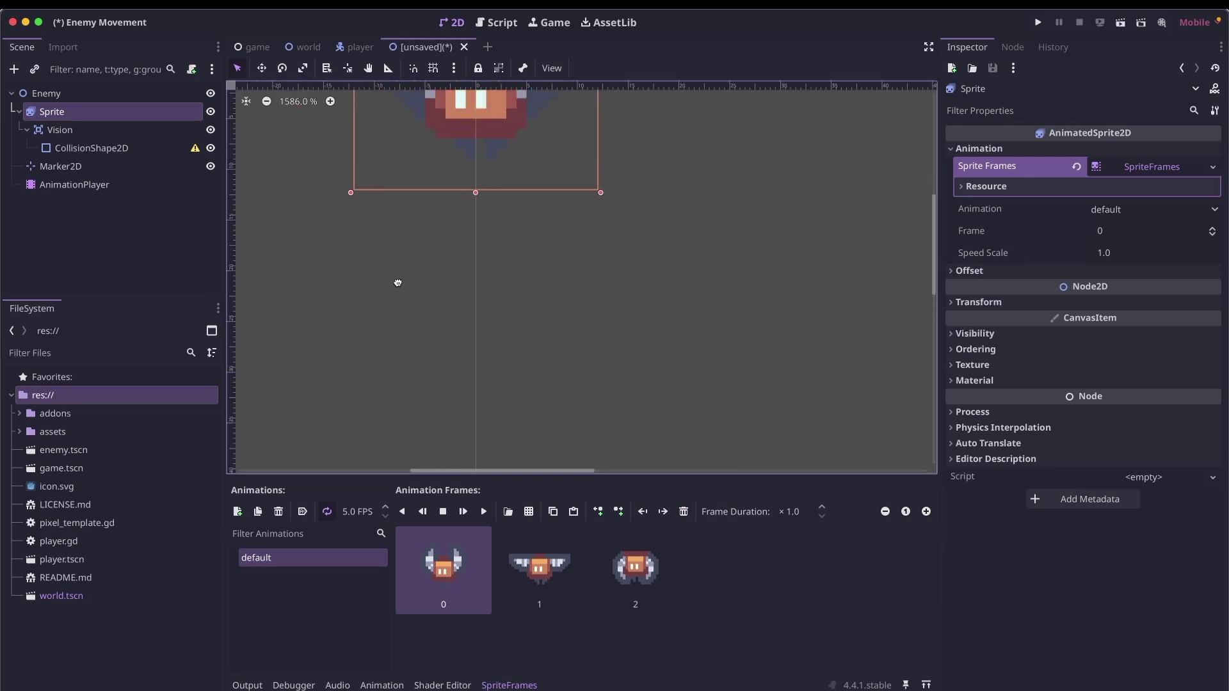
pyautogui.moveTo(390, 237); pyautogui.dragTo(406, 388, button='middle')
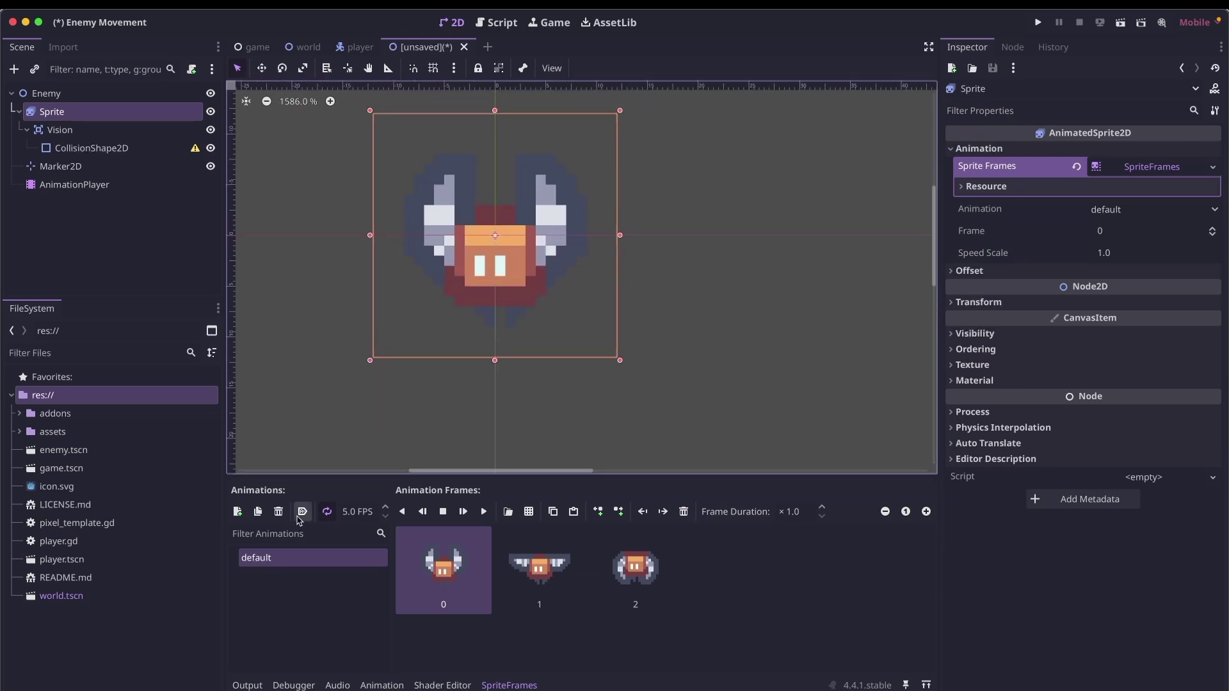
pyautogui.click(302, 511)
pyautogui.click(485, 511)
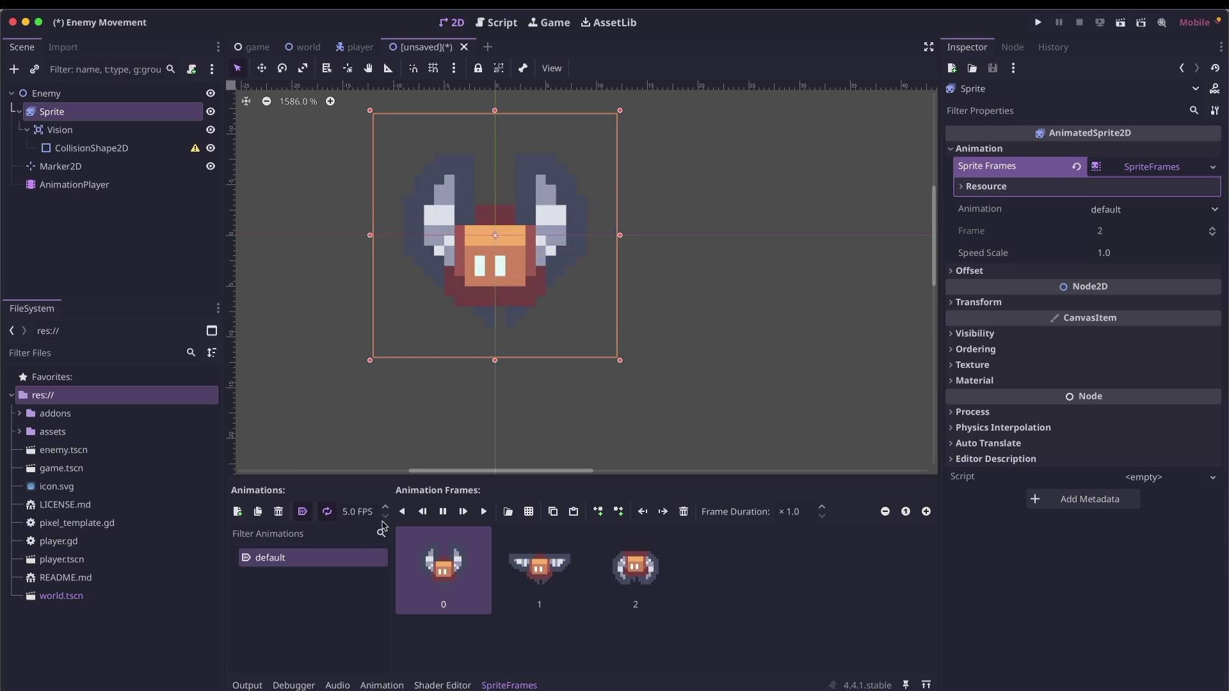
pyautogui.click(376, 516)
pyautogui.write('4')
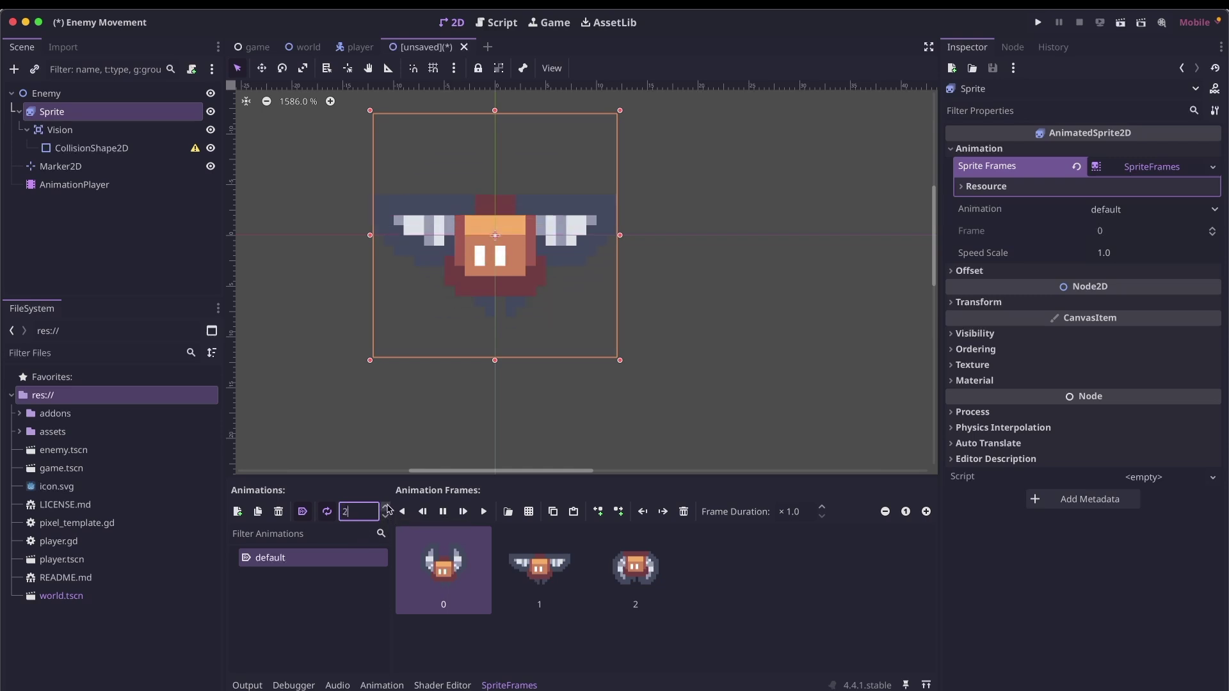
pyautogui.click(387, 507)
pyautogui.click(387, 507)
pyautogui.click(385, 517)
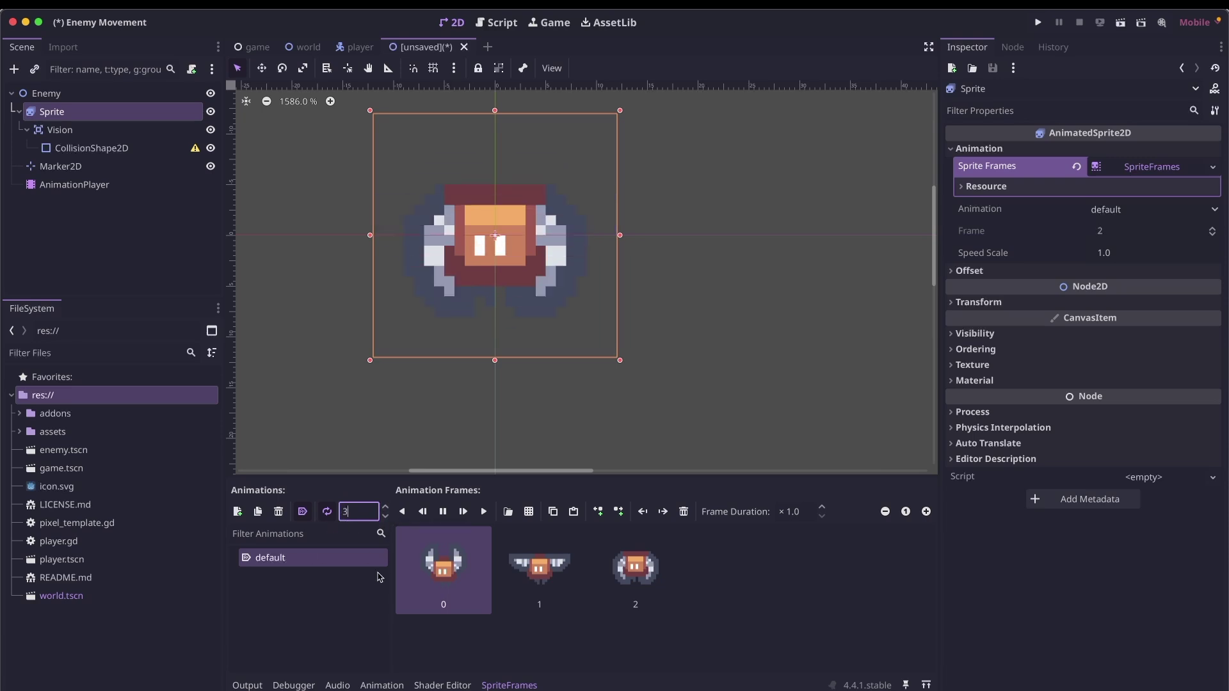
pyautogui.click(123, 148)
# Assign a new CircleShape2D to the Vision area's CollisionShape2D
pyautogui.click(1116, 151)
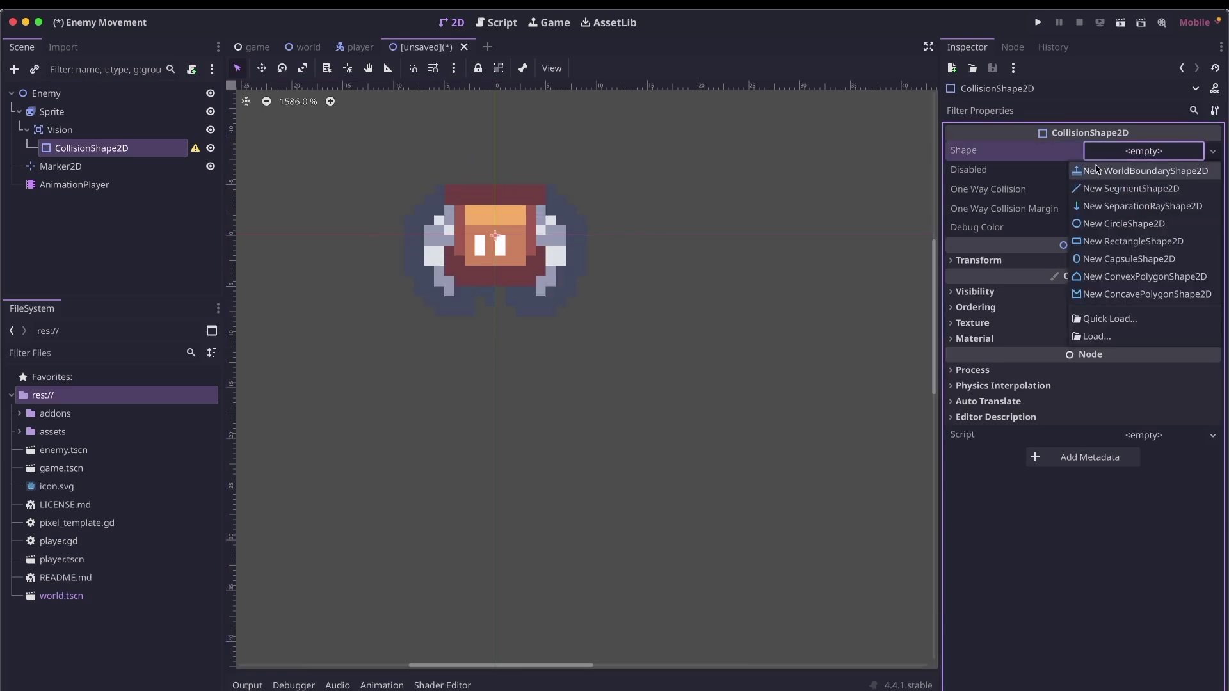
pyautogui.click(1124, 223)
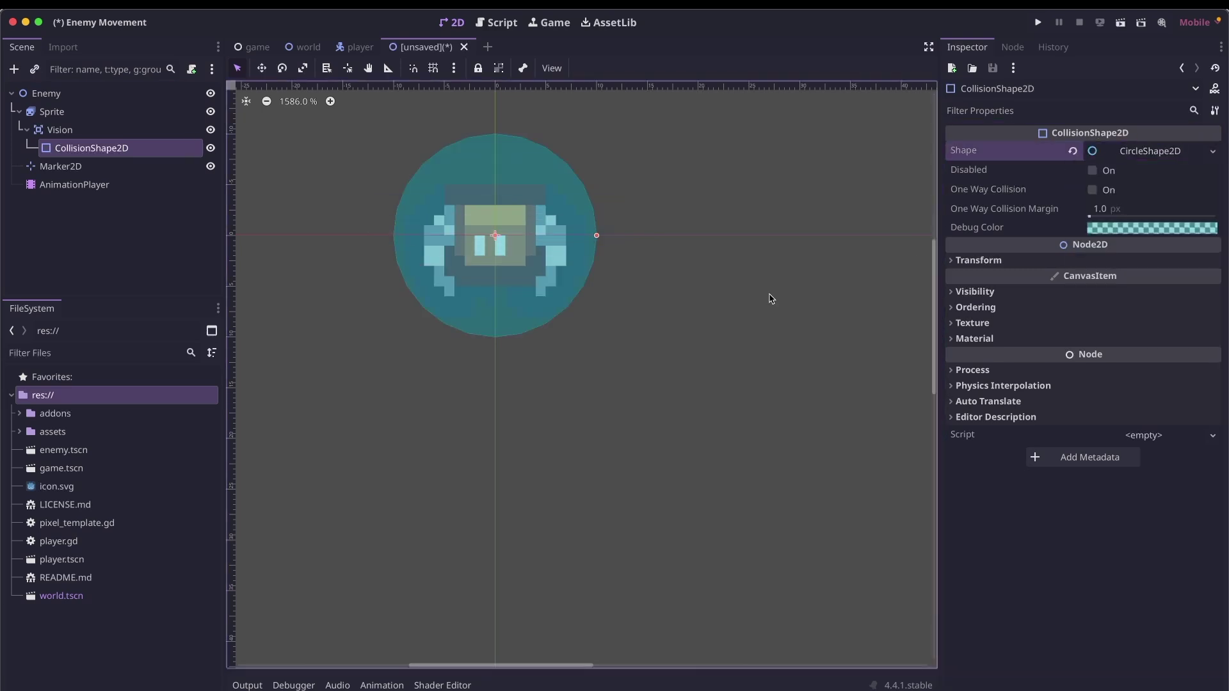
pyautogui.scroll(-5, 576, 393)
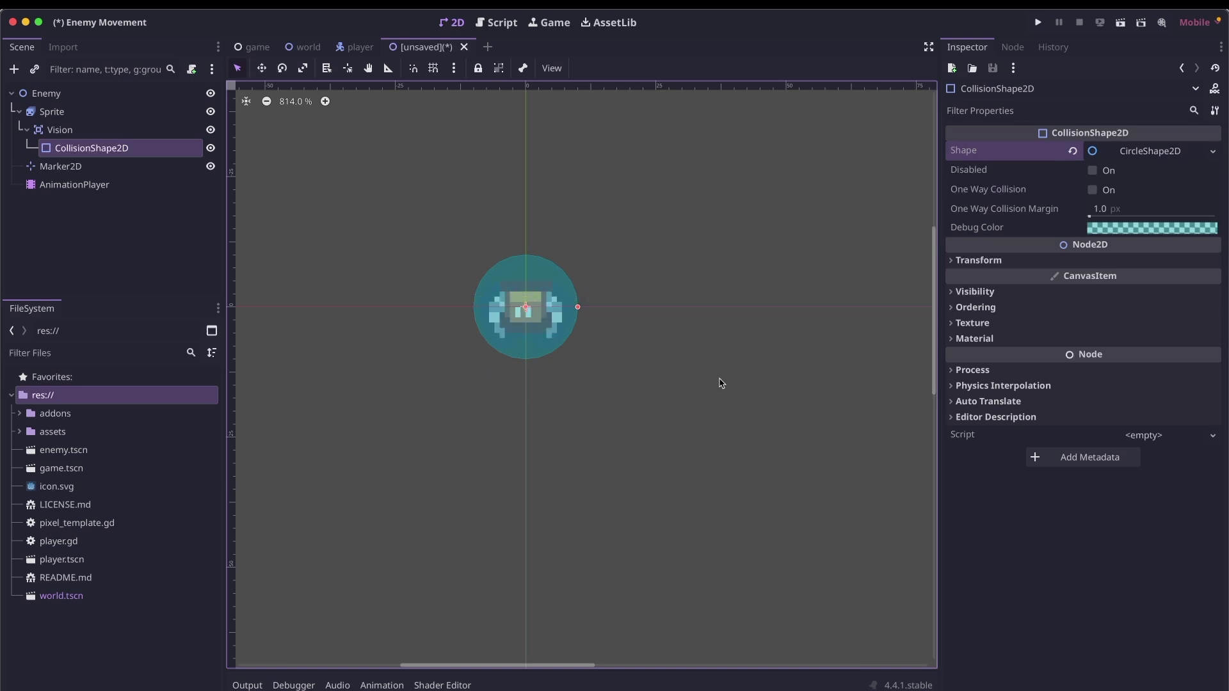
pyautogui.scroll(-5, 440, 392)
pyautogui.click(118, 167)
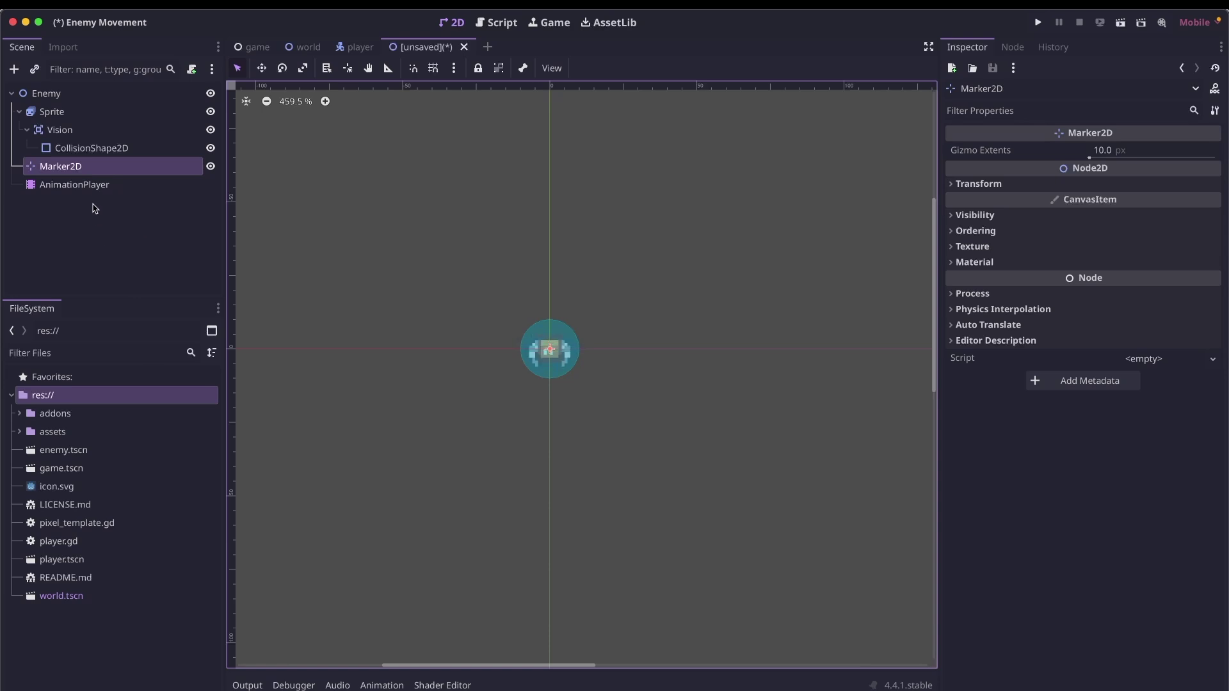
# Set the Marker2D's Transform position y to -120
pyautogui.click(958, 184)
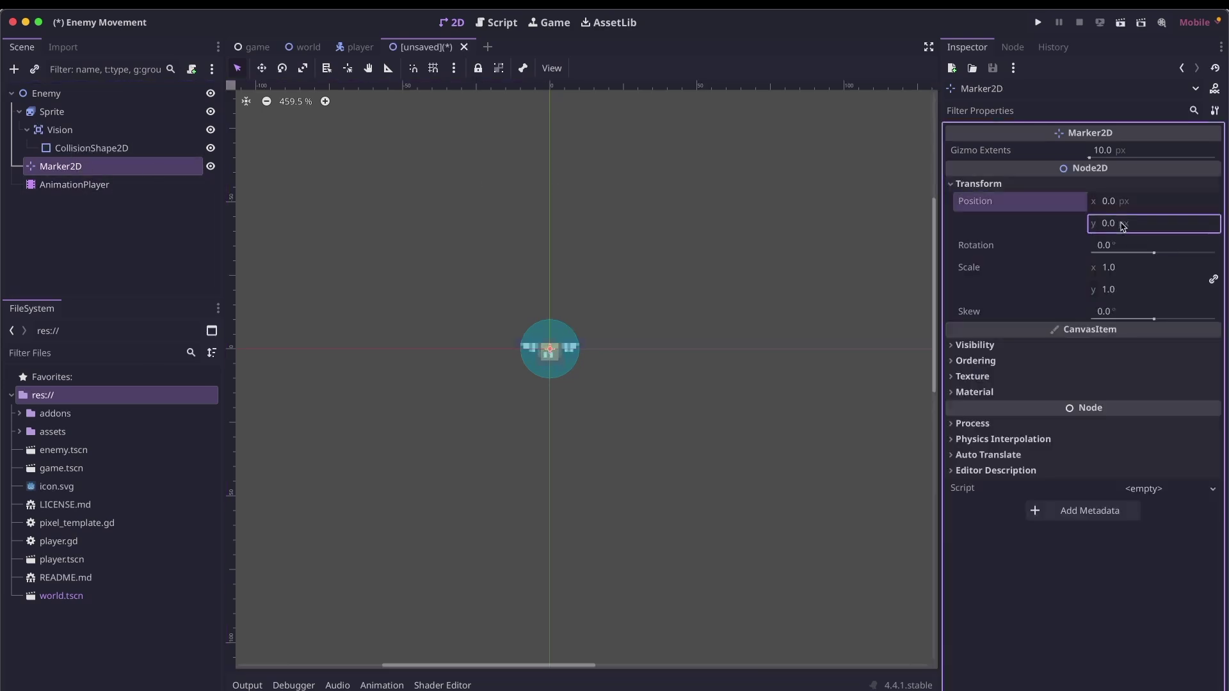
pyautogui.write('-120')
pyautogui.press('Return')
pyautogui.scroll(-4, 761, 293)
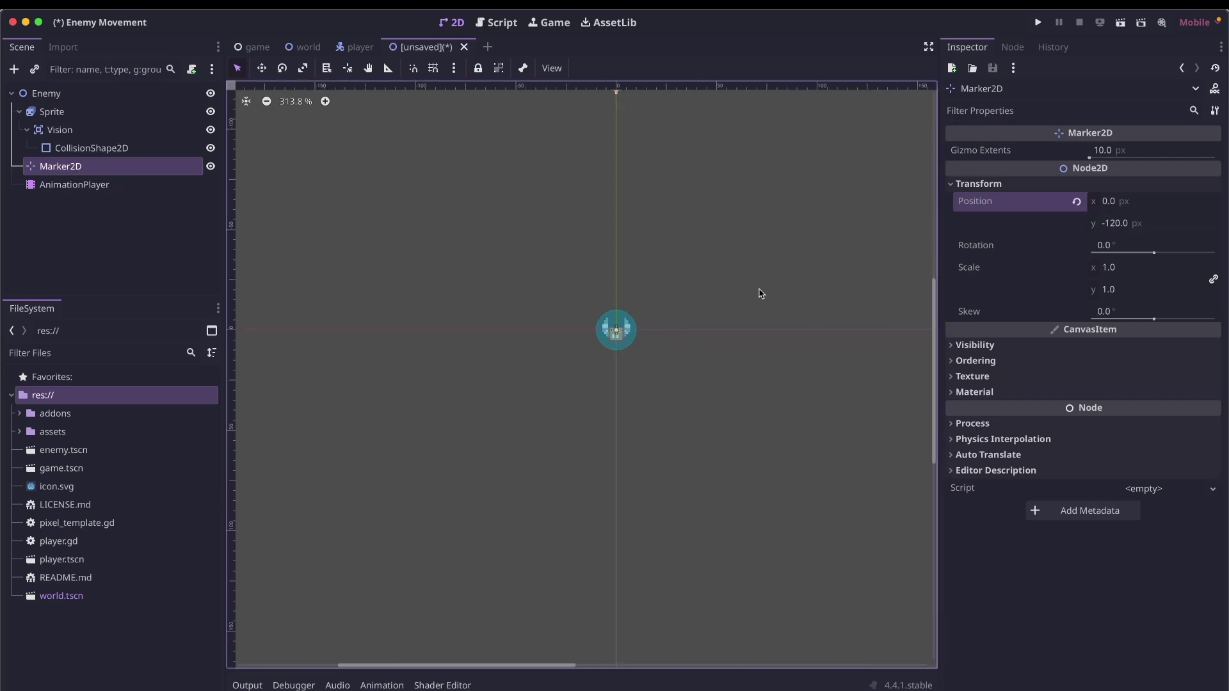
pyautogui.moveTo(760, 293); pyautogui.dragTo(734, 372, button='middle')
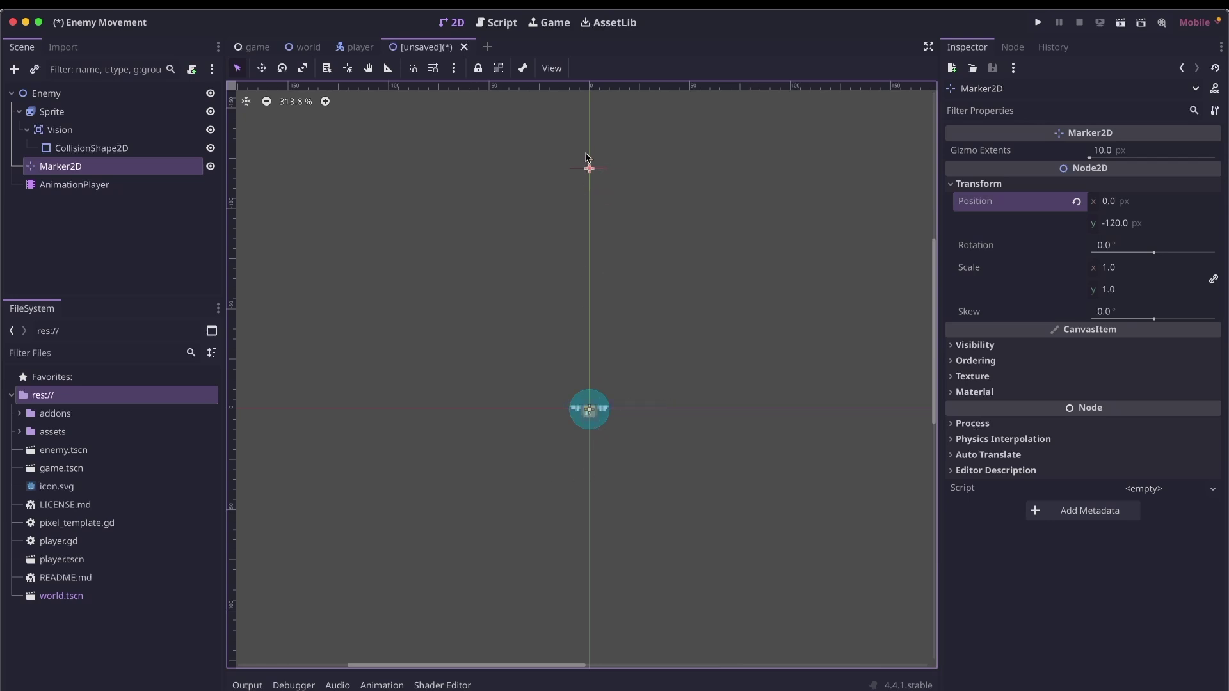
# Create a new animation named 'fly' on the AnimationPlayer
pyautogui.click(94, 185)
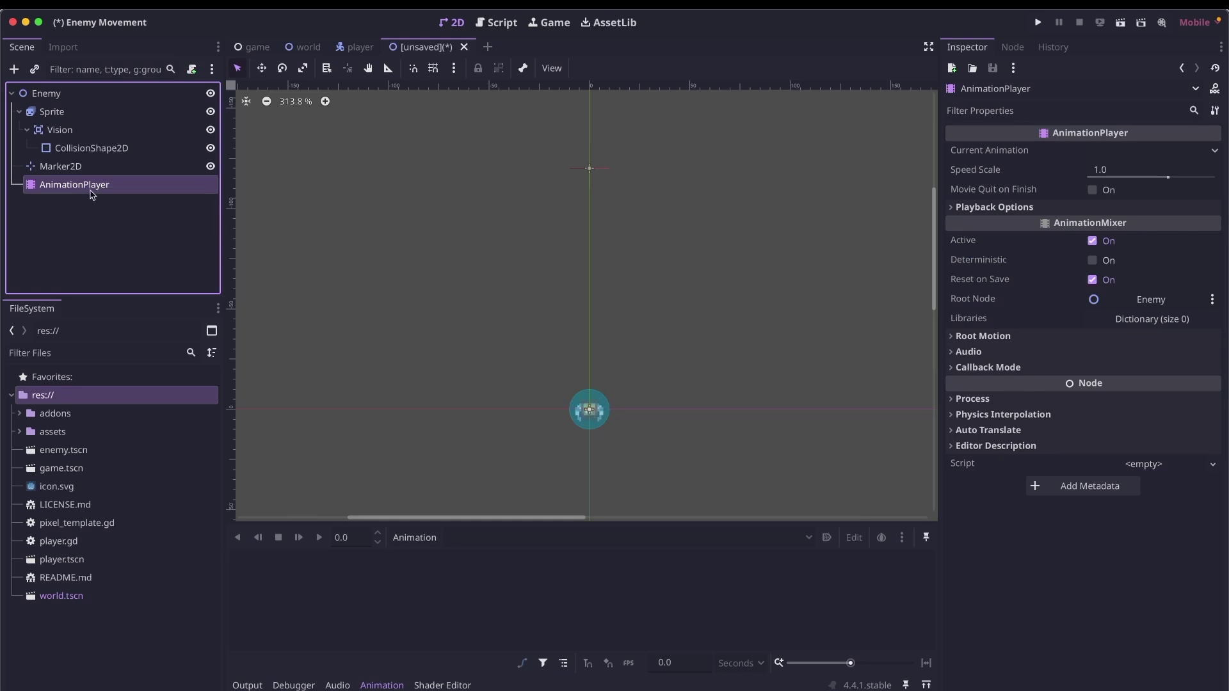
pyautogui.click(69, 185)
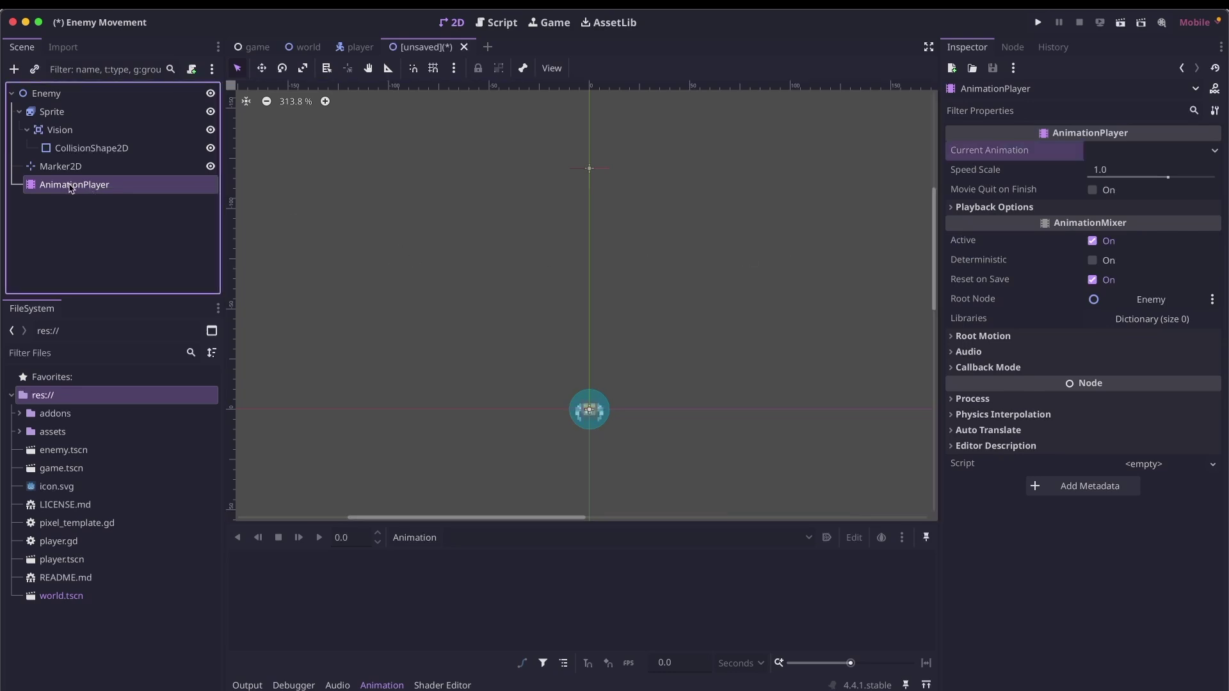
pyautogui.moveTo(529, 524); pyautogui.dragTo(526, 463)
pyautogui.click(417, 484)
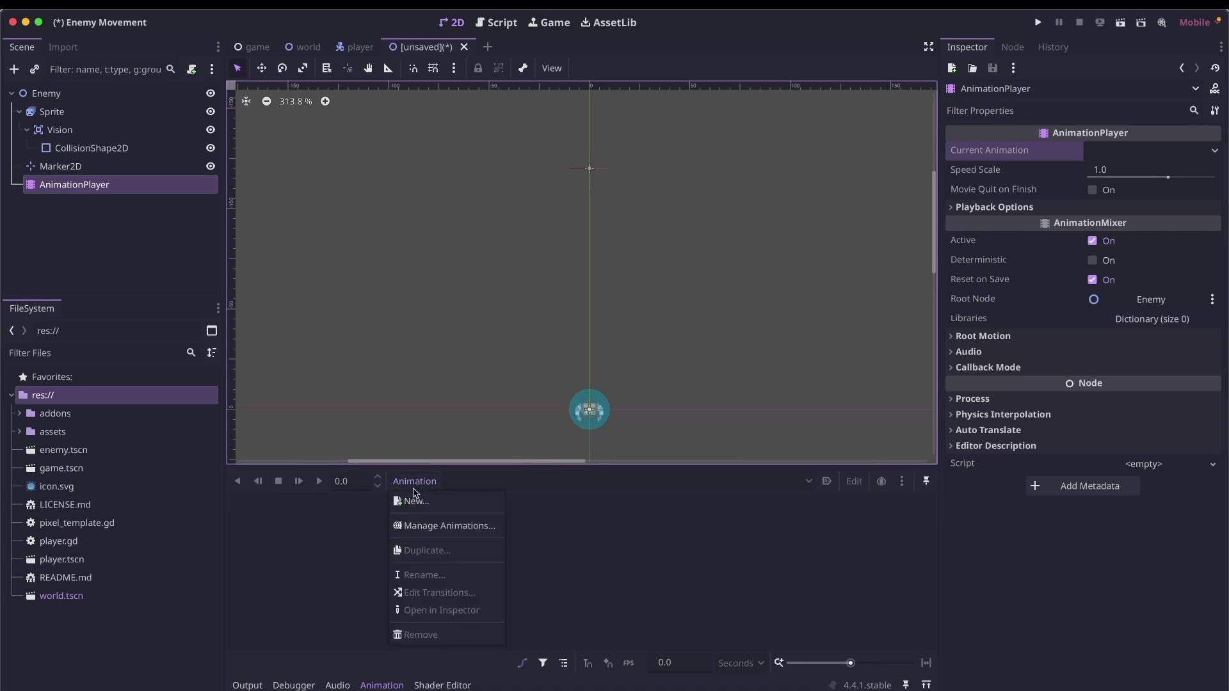
pyautogui.click(419, 503)
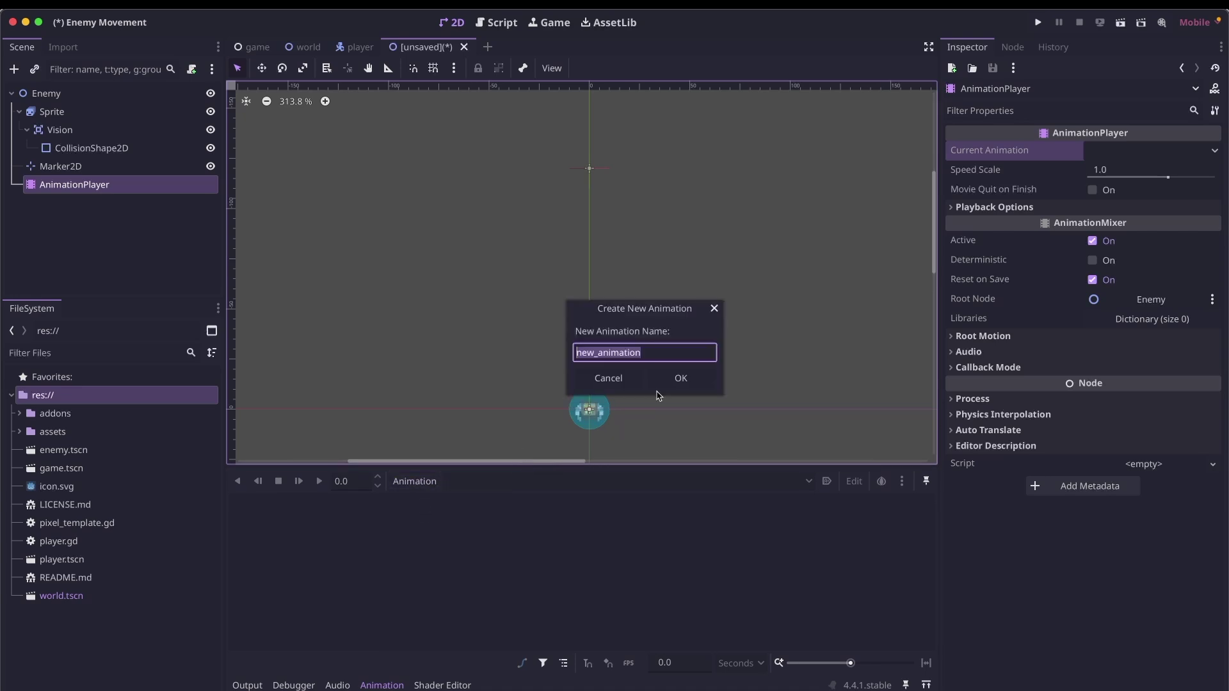
pyautogui.write('fly')
pyautogui.press('Return')
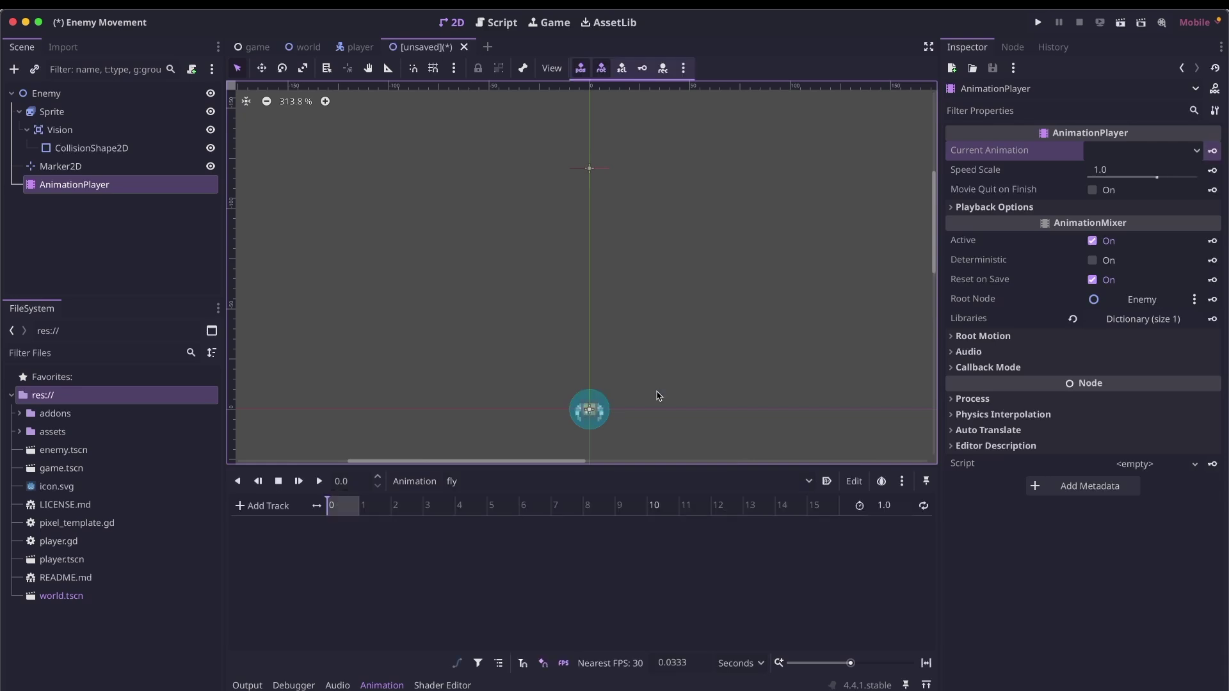
# Add a Sprite position property track and set the animation length to 4 seconds
pyautogui.click(263, 507)
pyautogui.click(264, 525)
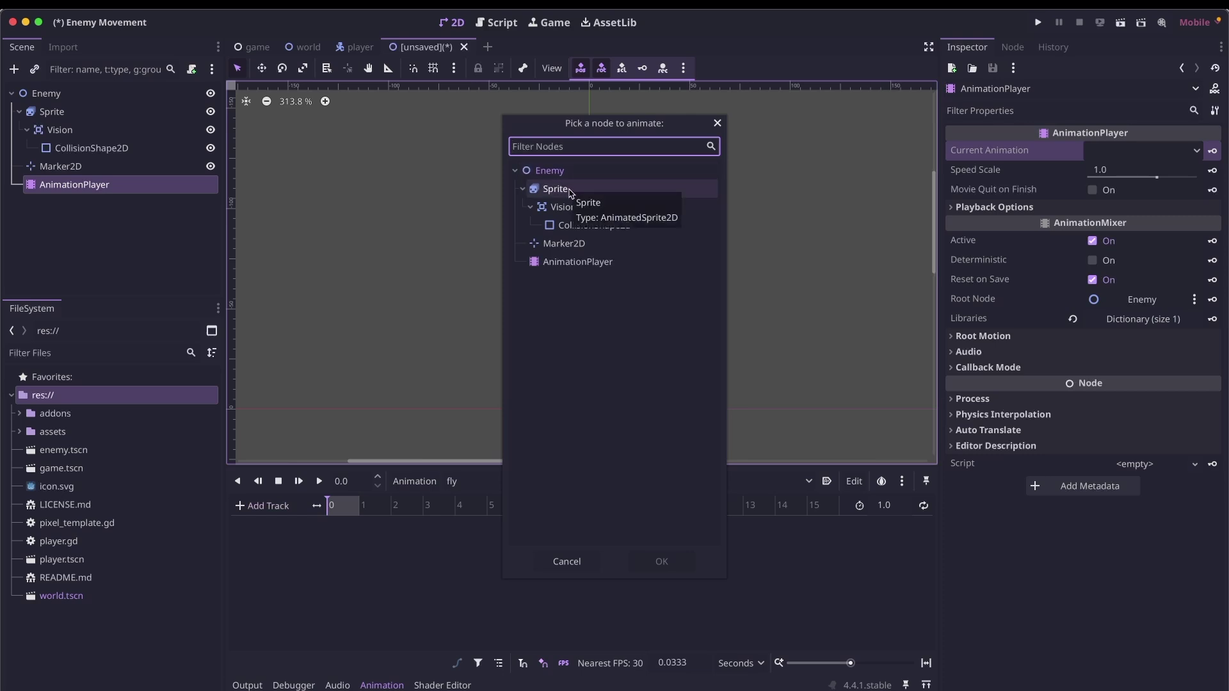
pyautogui.doubleClick(569, 190)
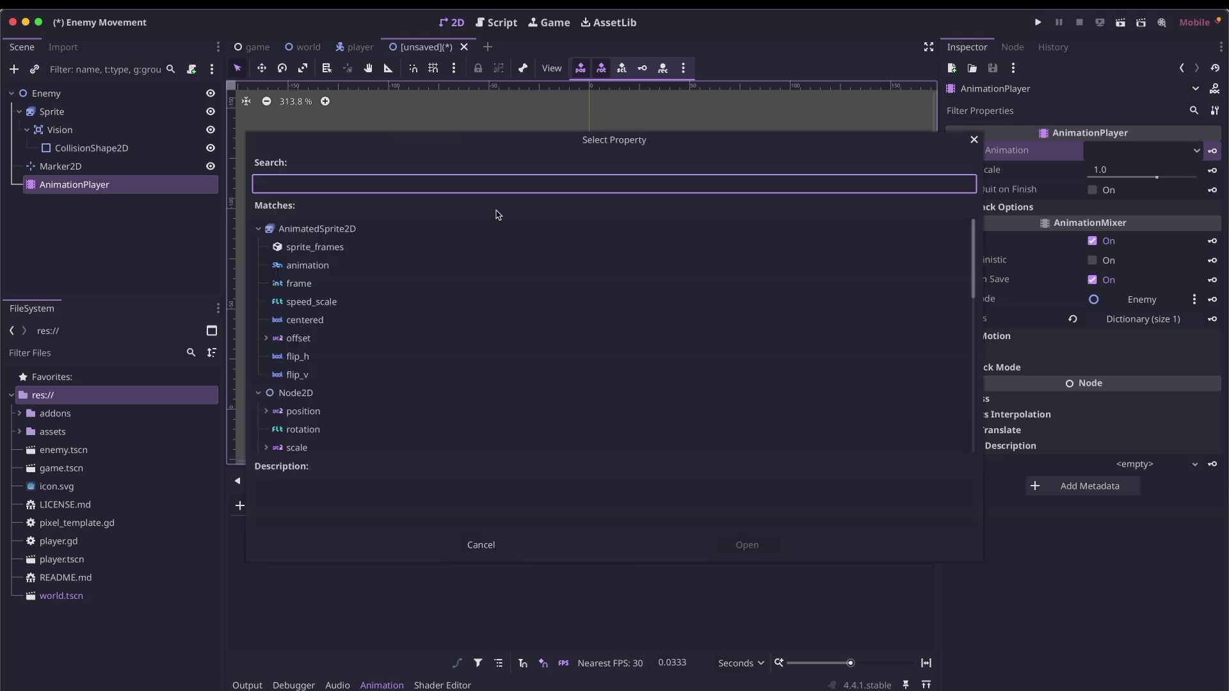
pyautogui.write('posi')
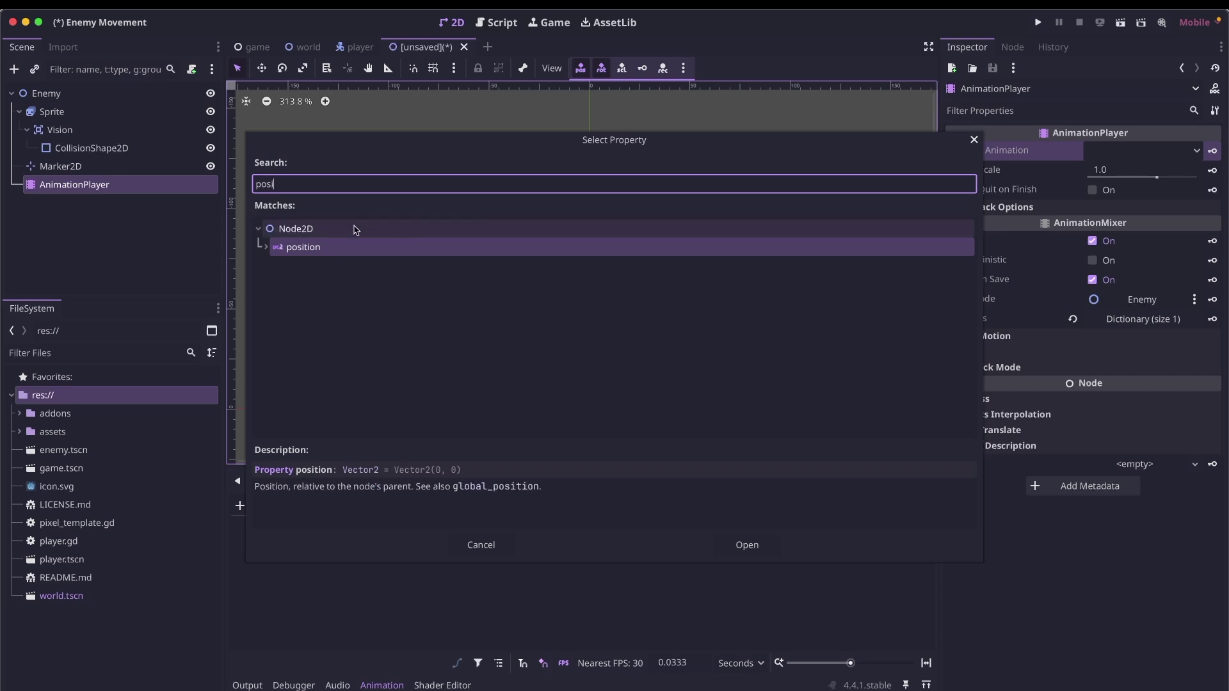
pyautogui.doubleClick(307, 252)
pyautogui.moveTo(850, 663); pyautogui.dragTo(857, 666)
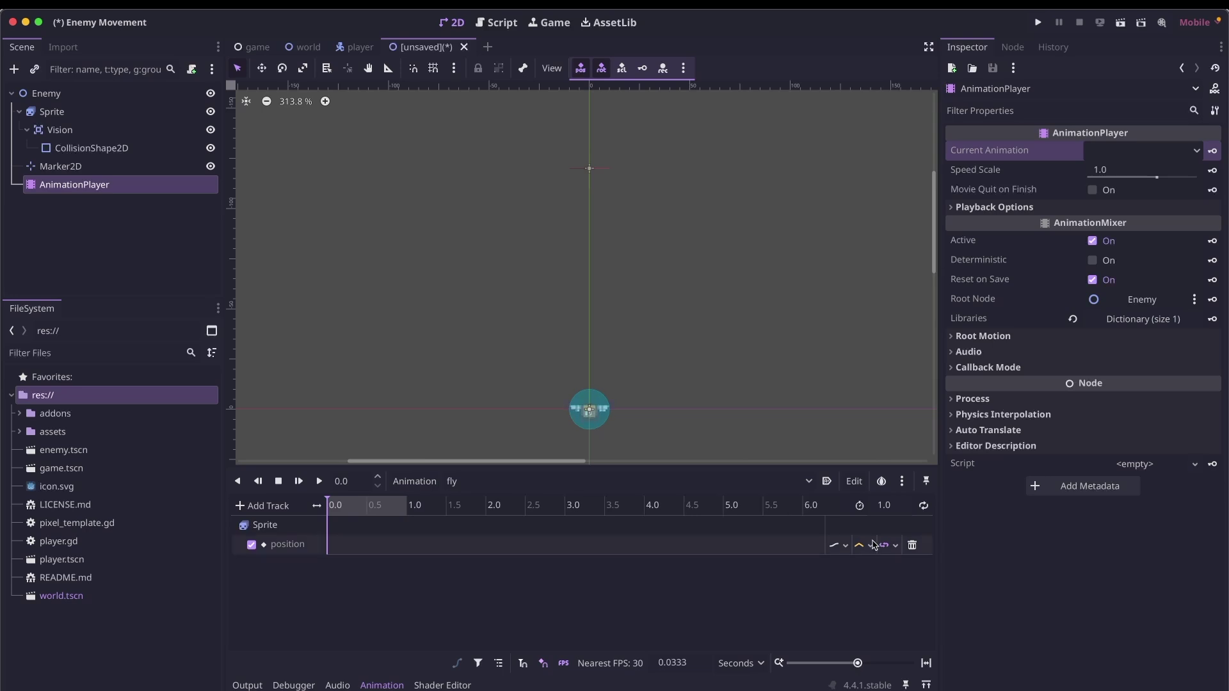
pyautogui.click(899, 512)
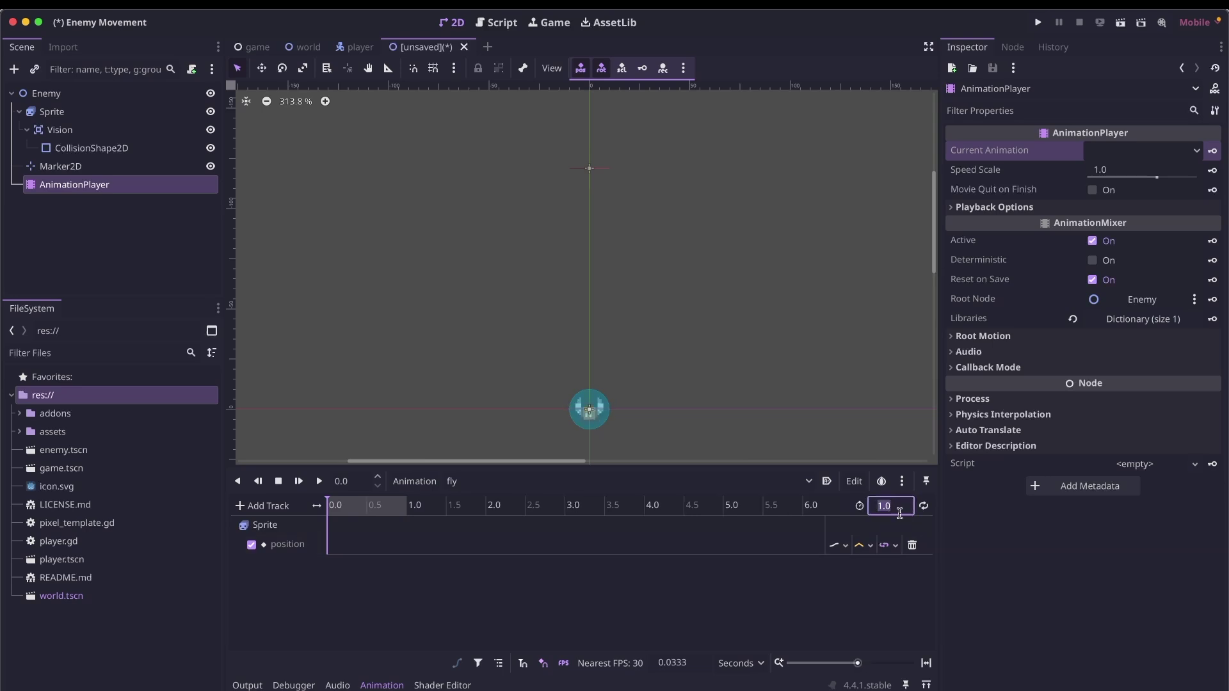
pyautogui.write('4')
pyautogui.press('Return')
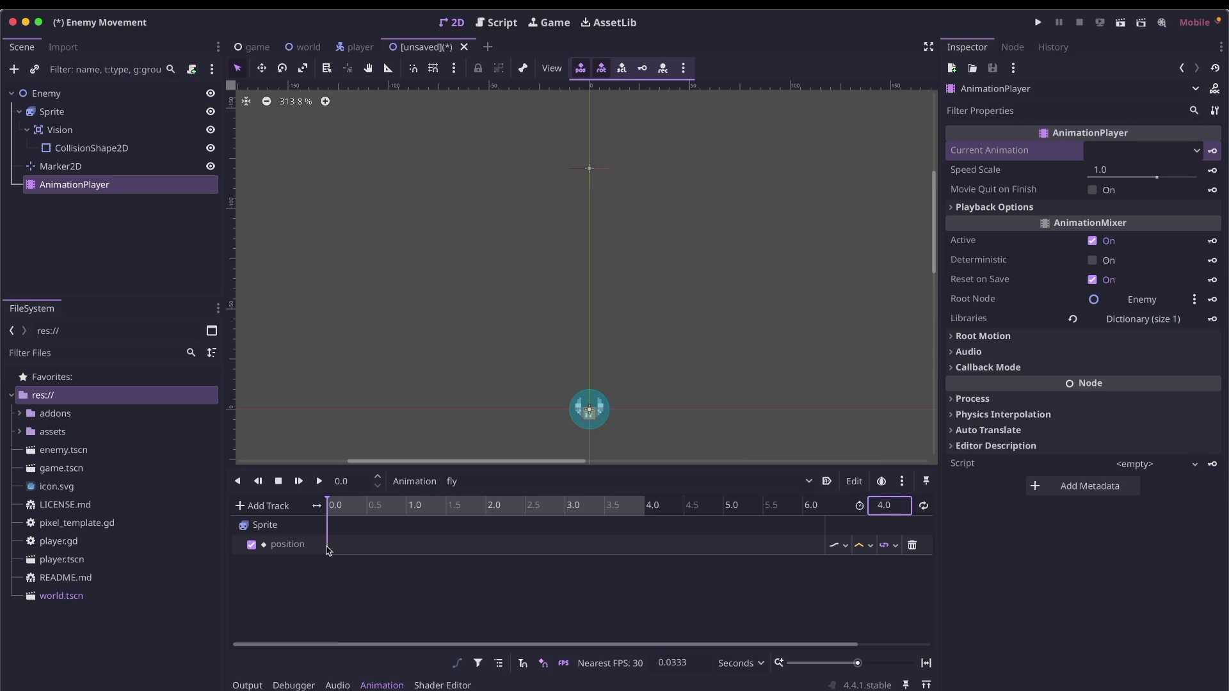
# Insert a Sprite position key at 0 s and set the playhead to 2.0 s
pyautogui.rightClick(328, 549)
pyautogui.click(362, 556)
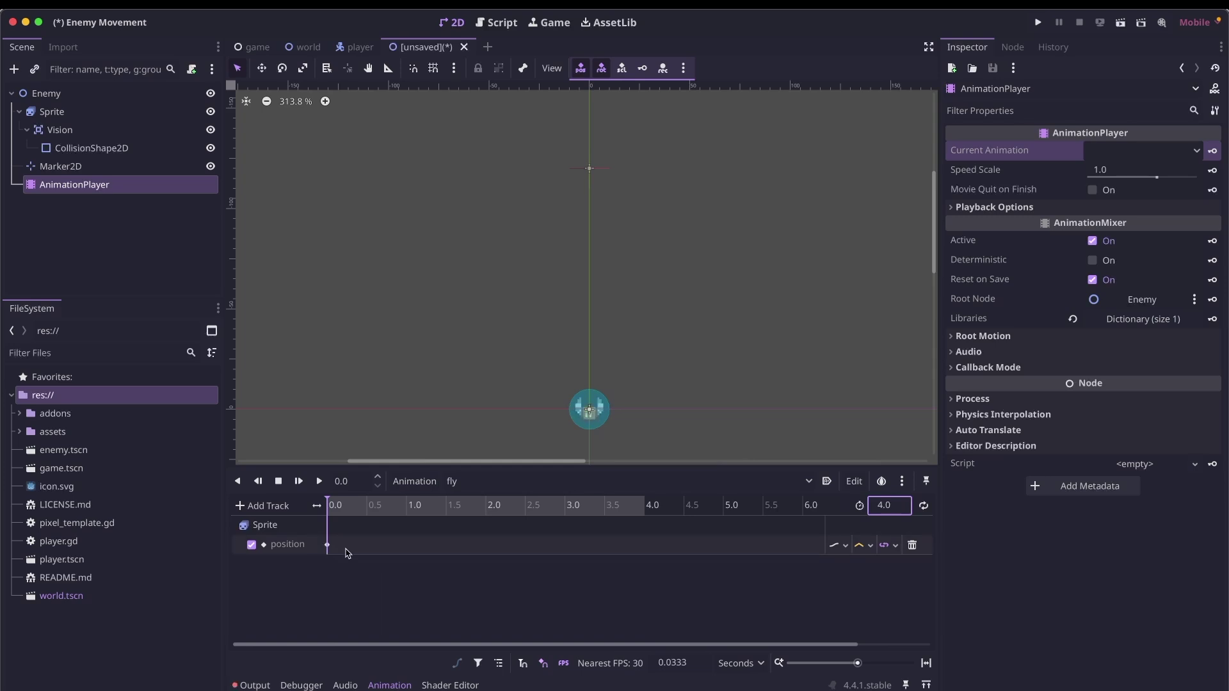
pyautogui.click(327, 546)
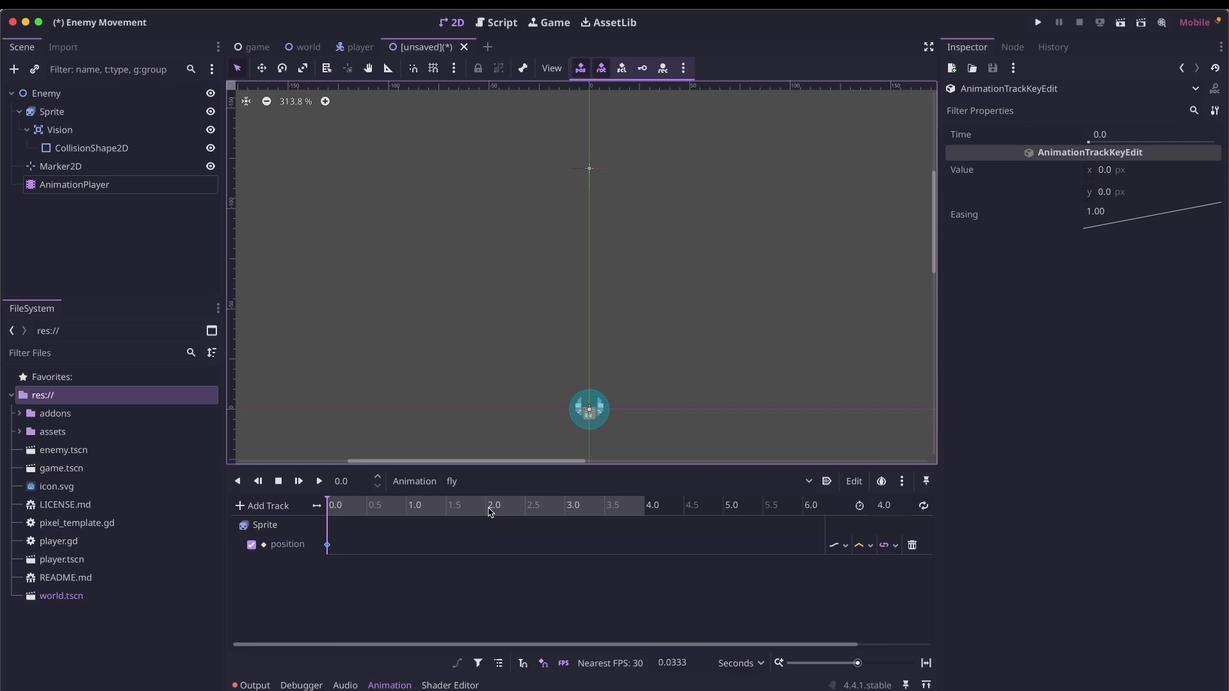
pyautogui.click(488, 509)
pyautogui.click(364, 480)
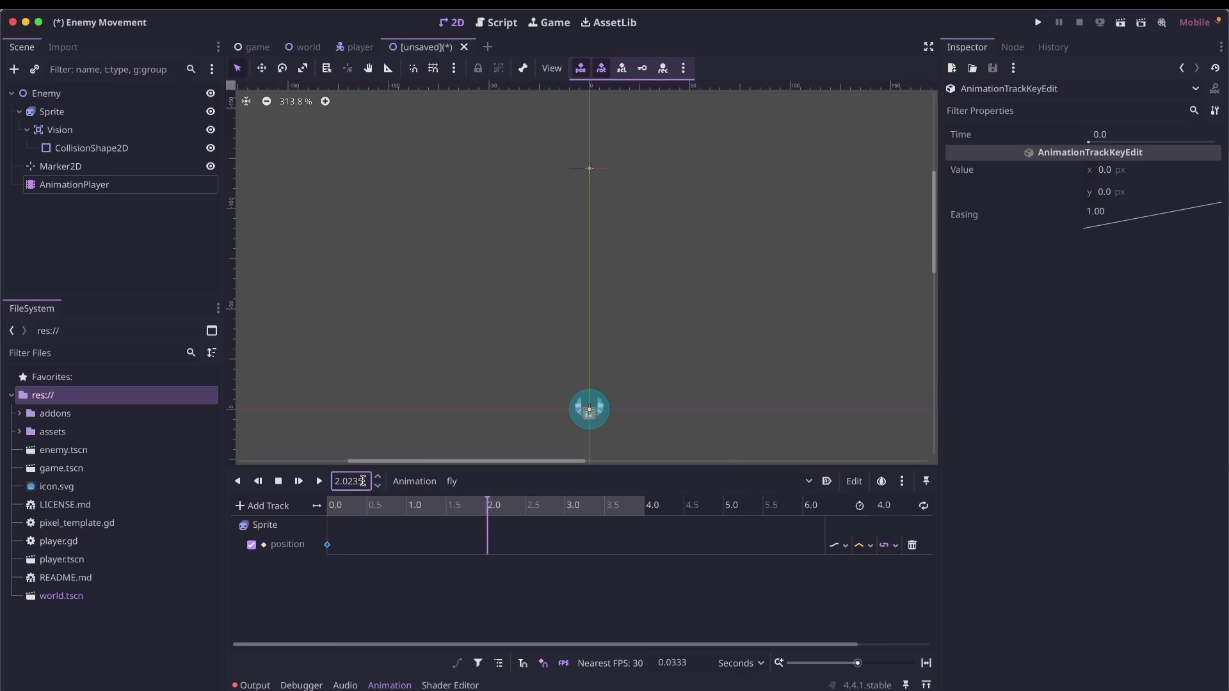
pyautogui.write('0')
pyautogui.press('Return')
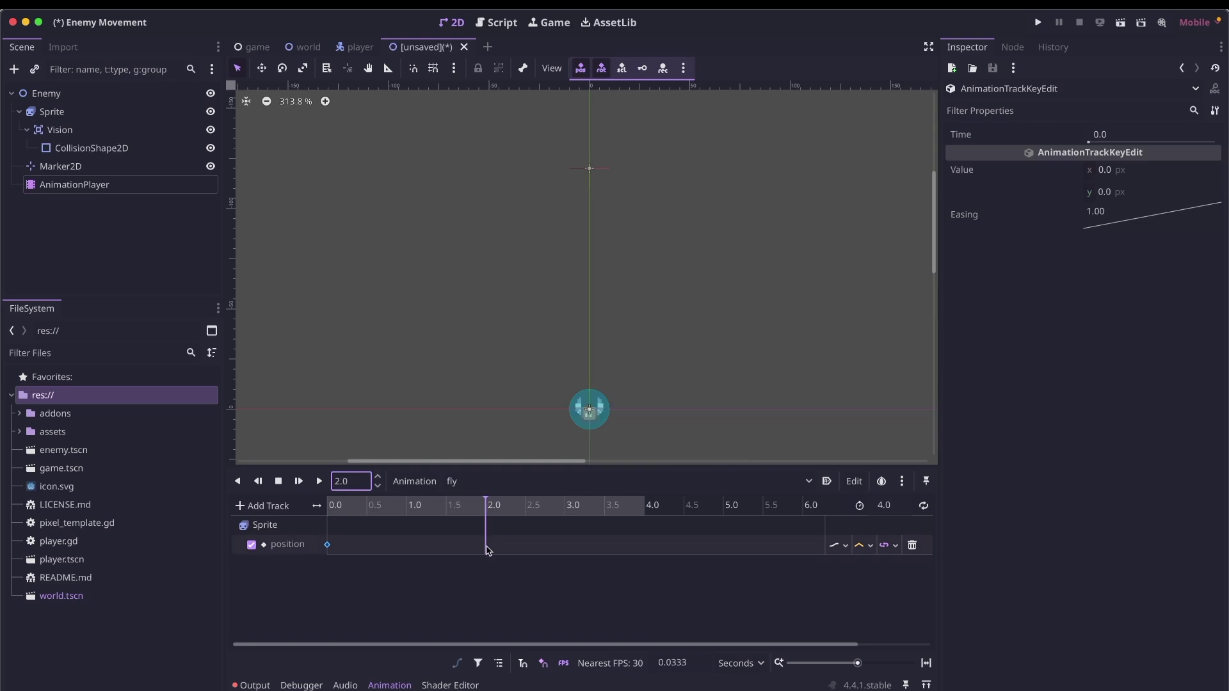
# Insert a position key at 2.0 s with y set to -120
pyautogui.rightClick(488, 550)
pyautogui.click(493, 558)
pyautogui.click(486, 546)
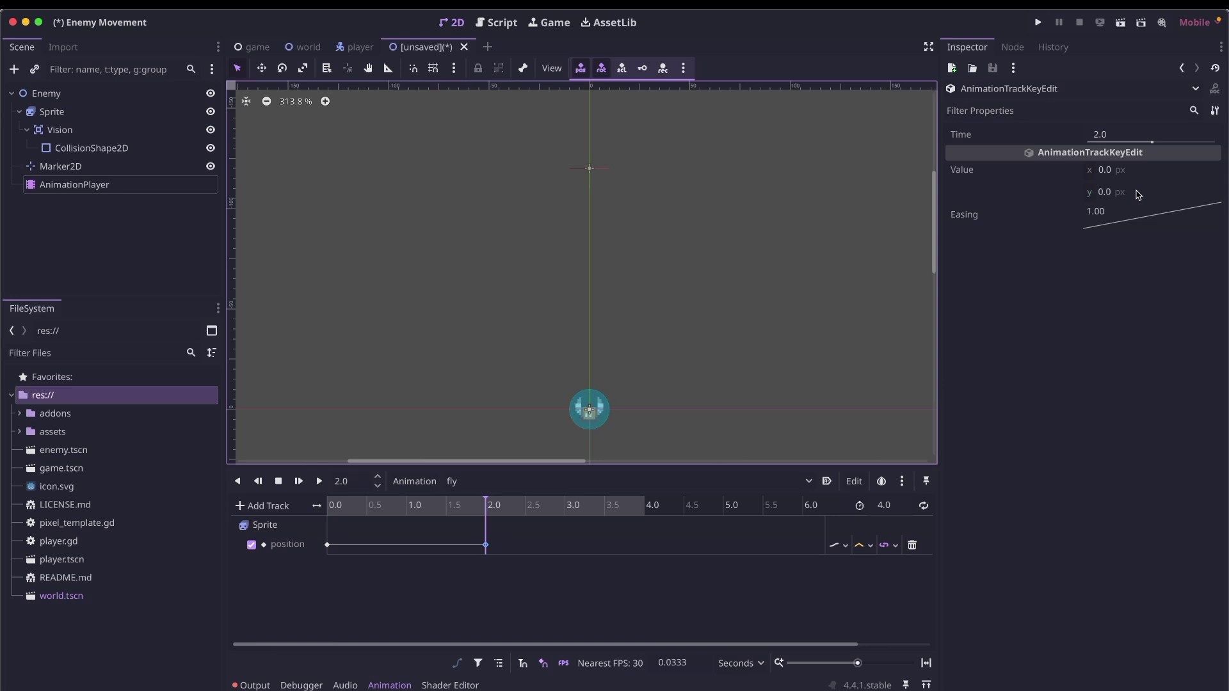
pyautogui.click(1126, 192)
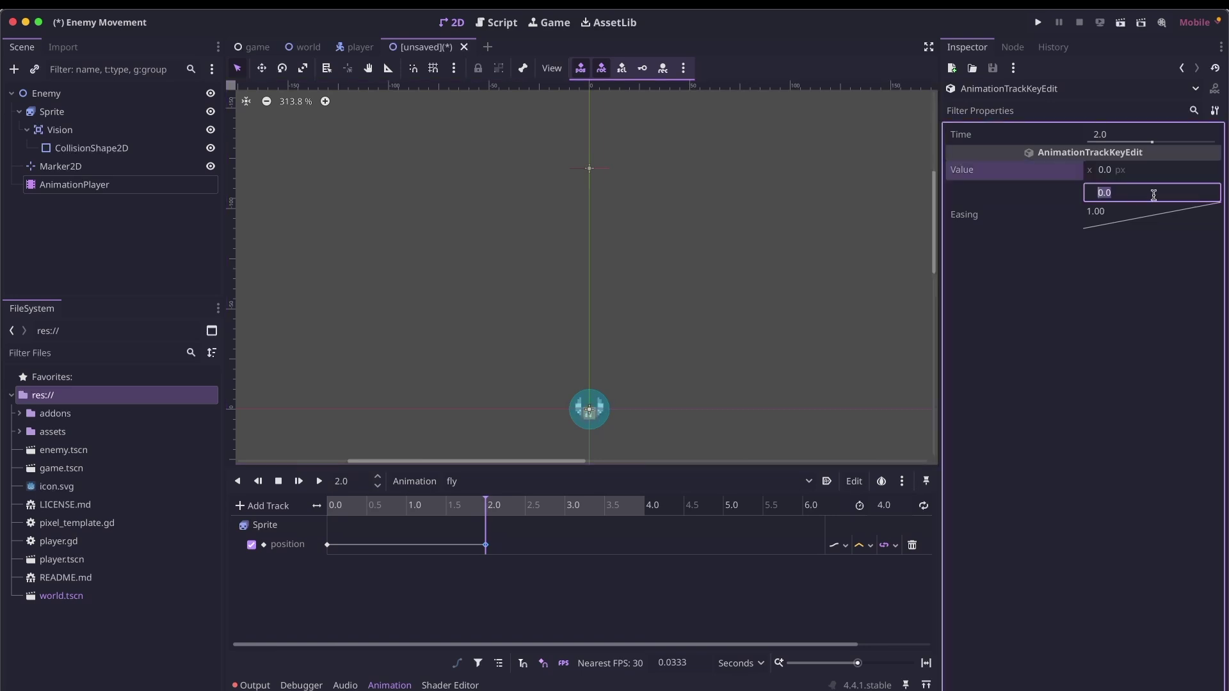
pyautogui.write('-129')
pyautogui.press('Return')
pyautogui.click(1161, 195)
pyautogui.write('-120')
pyautogui.press('Return')
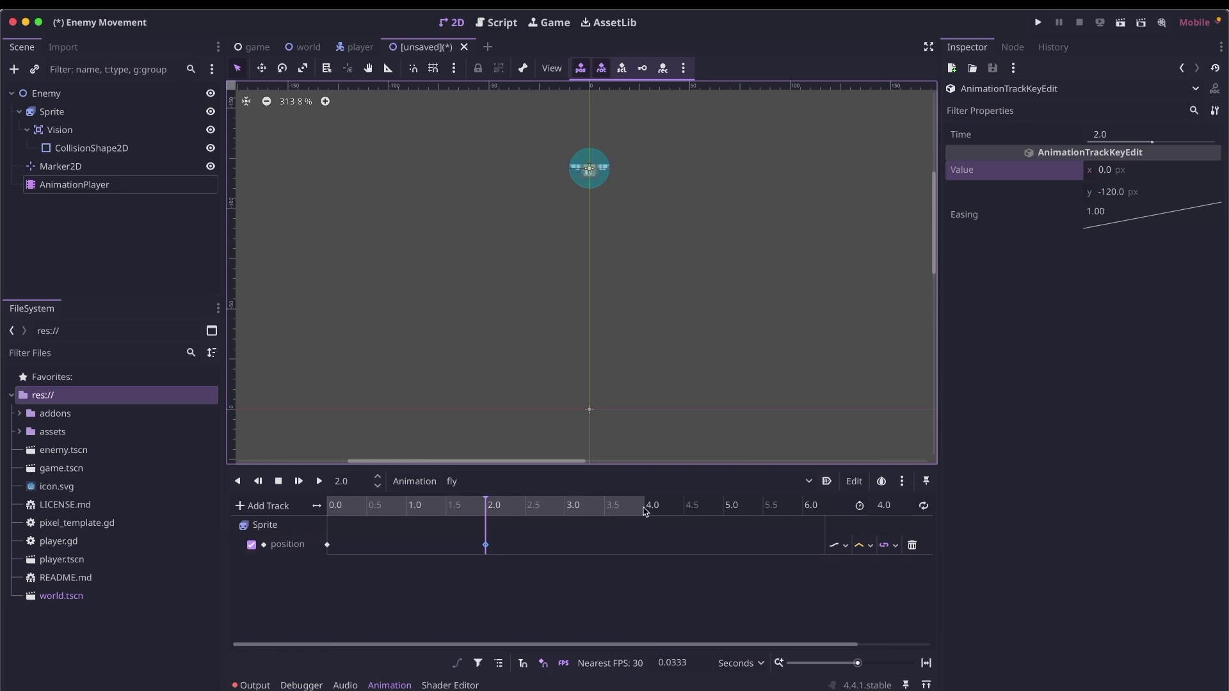
# Insert a position key at 4.0 s with y back at 0, then save enemy.tscn
pyautogui.click(645, 510)
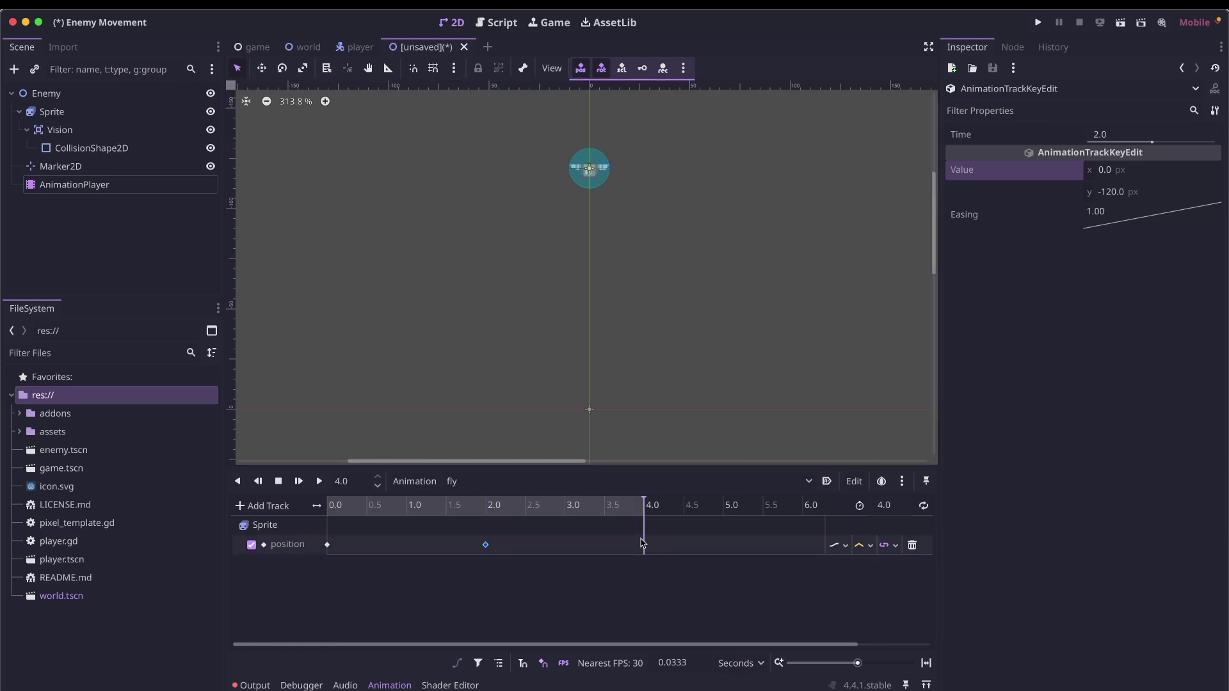
pyautogui.rightClick(644, 544)
pyautogui.click(657, 557)
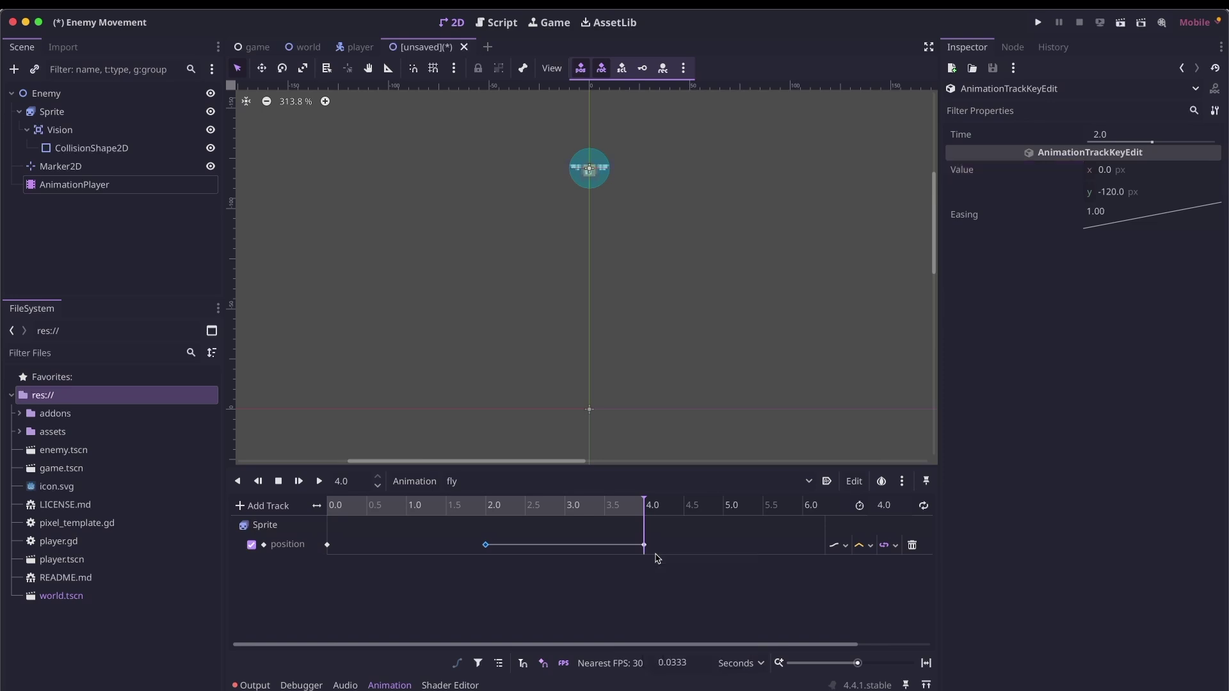
pyautogui.click(644, 545)
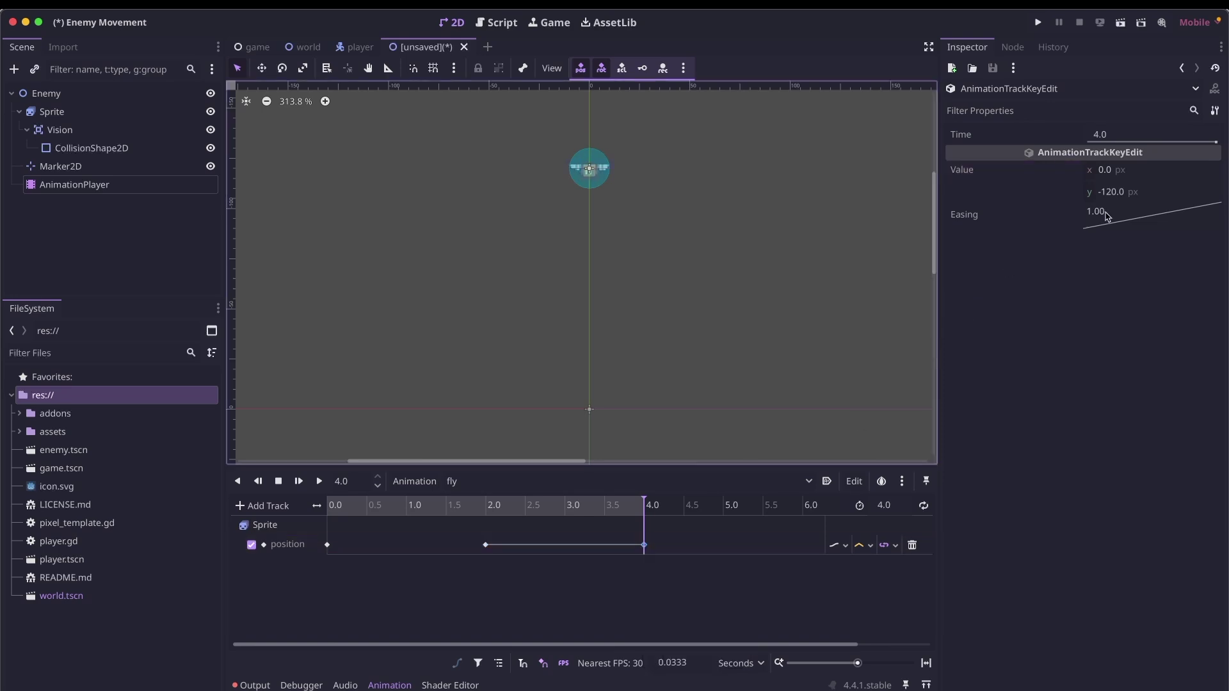
pyautogui.click(1131, 193)
pyautogui.write('0')
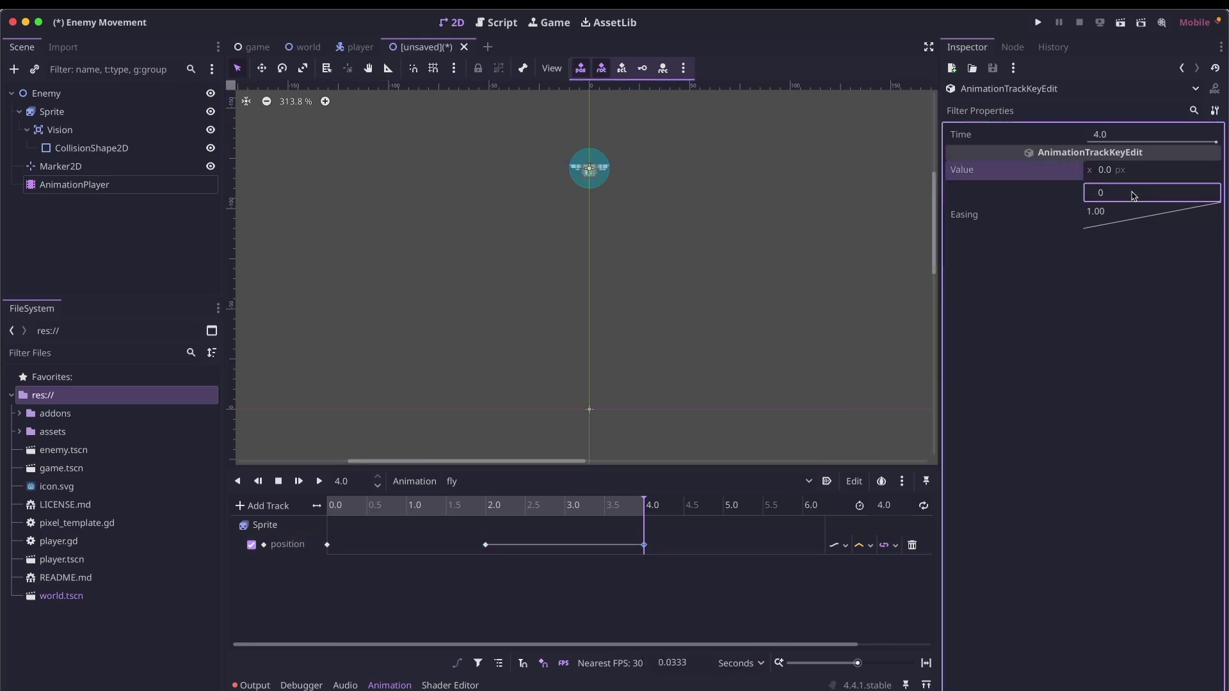
pyautogui.press('Return')
pyautogui.hotkey('ctrl', 's')
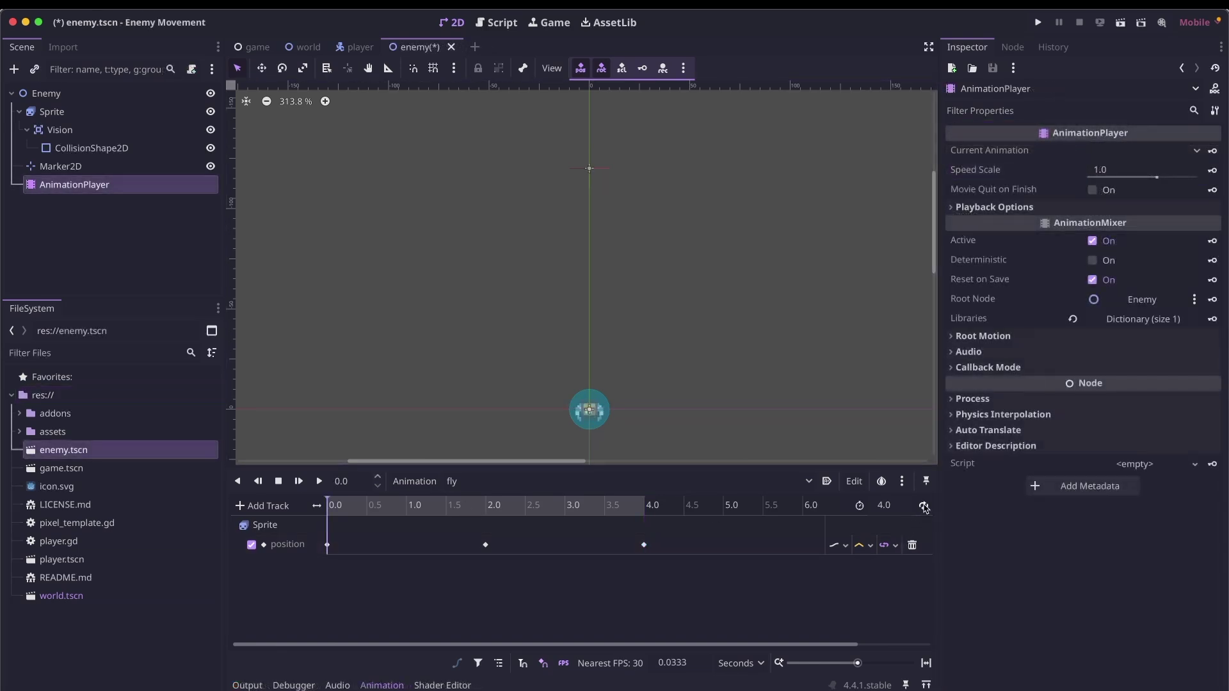
# Turn on looping and autoplay for 'fly', preview the bobbing, and save enemy.tscn
pyautogui.click(924, 506)
pyautogui.click(827, 482)
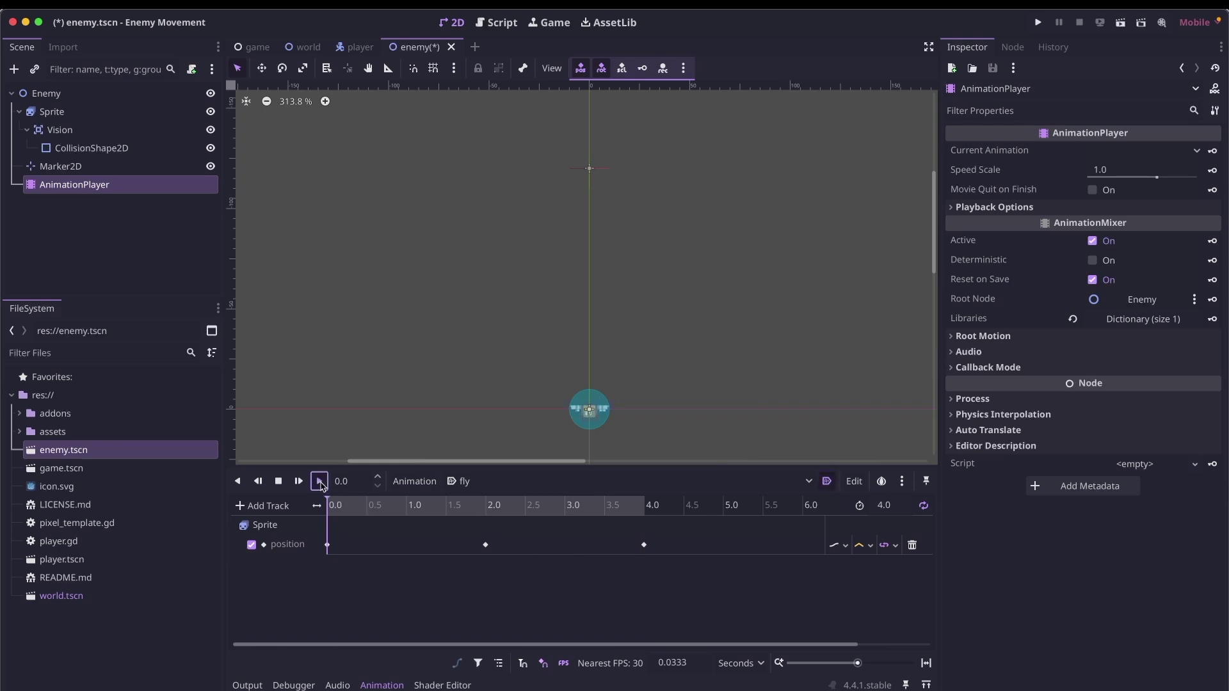
pyautogui.click(320, 482)
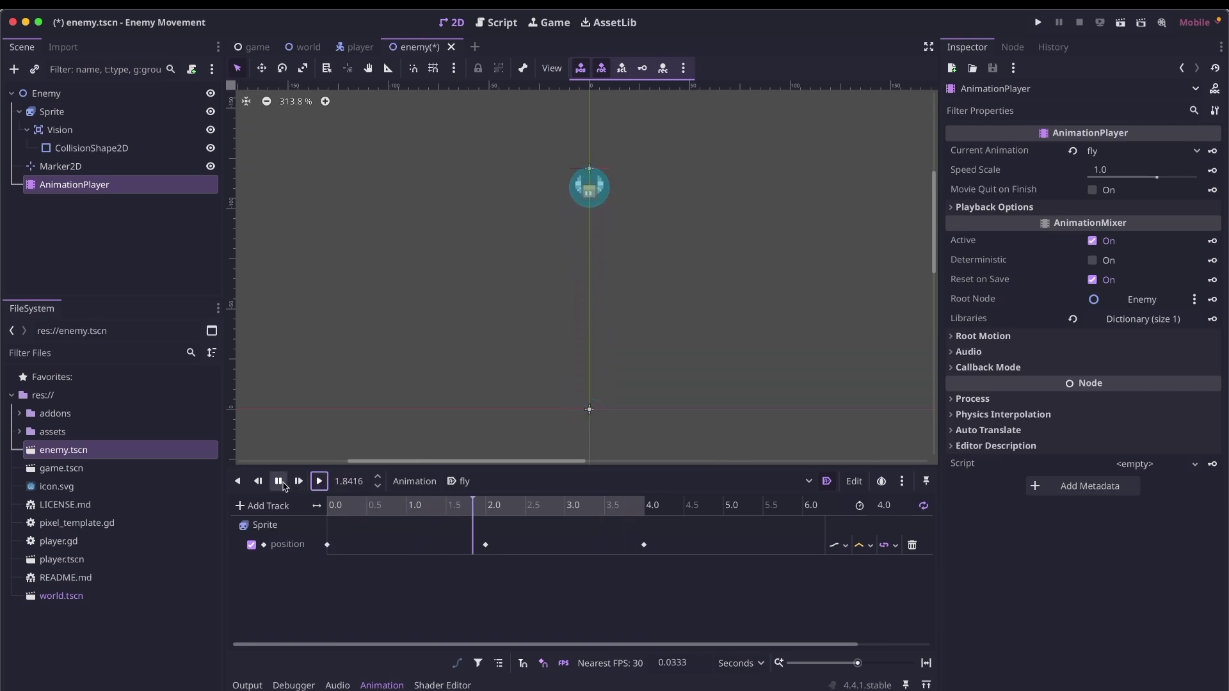
pyautogui.click(279, 482)
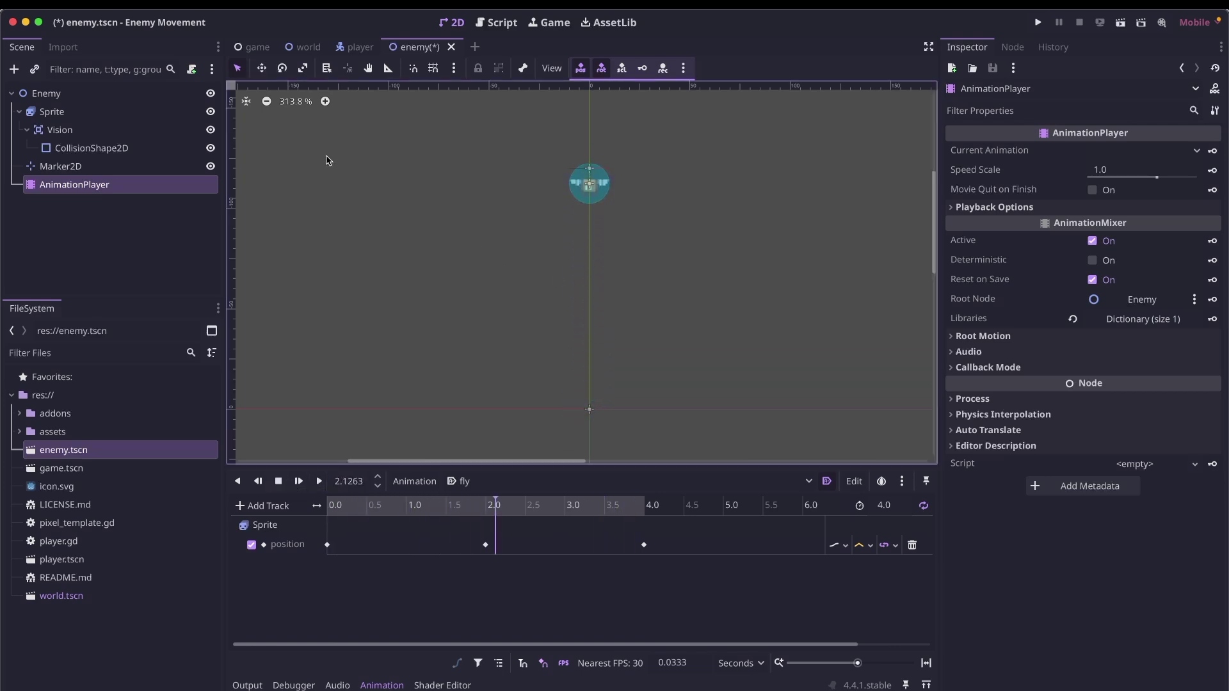
pyautogui.hotkey('ctrl', 's')
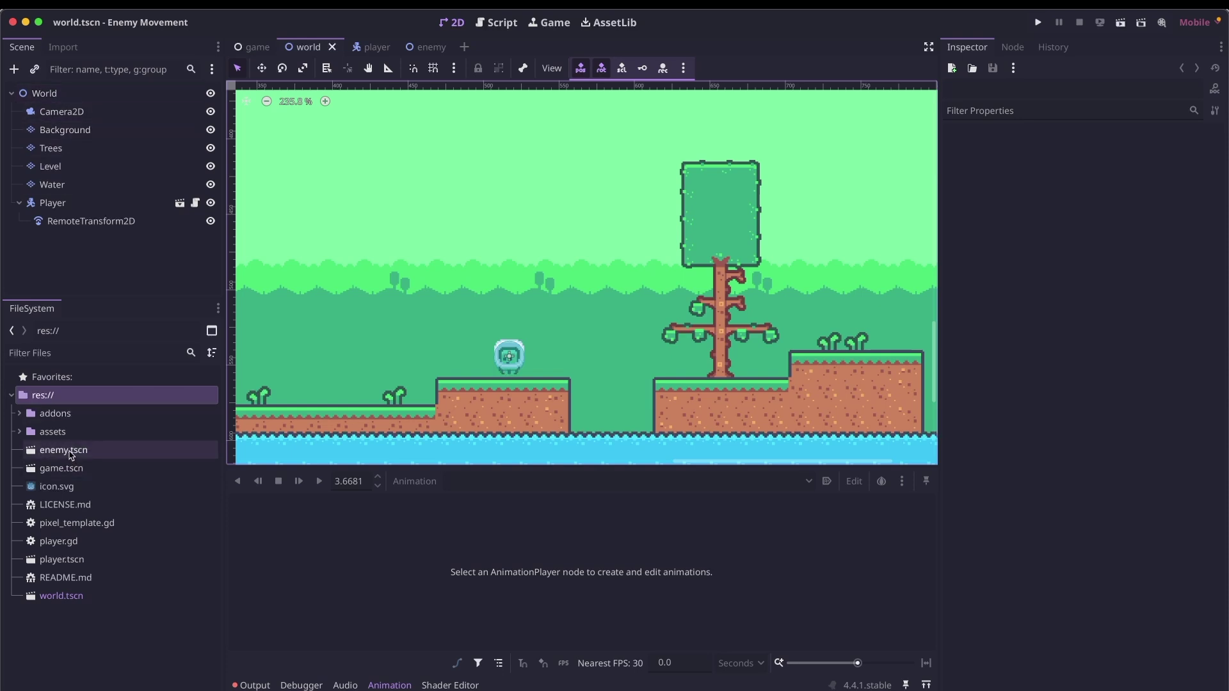
# Drop an enemy.tscn instance into the gap between the platforms
pyautogui.moveTo(71, 454); pyautogui.dragTo(614, 417)
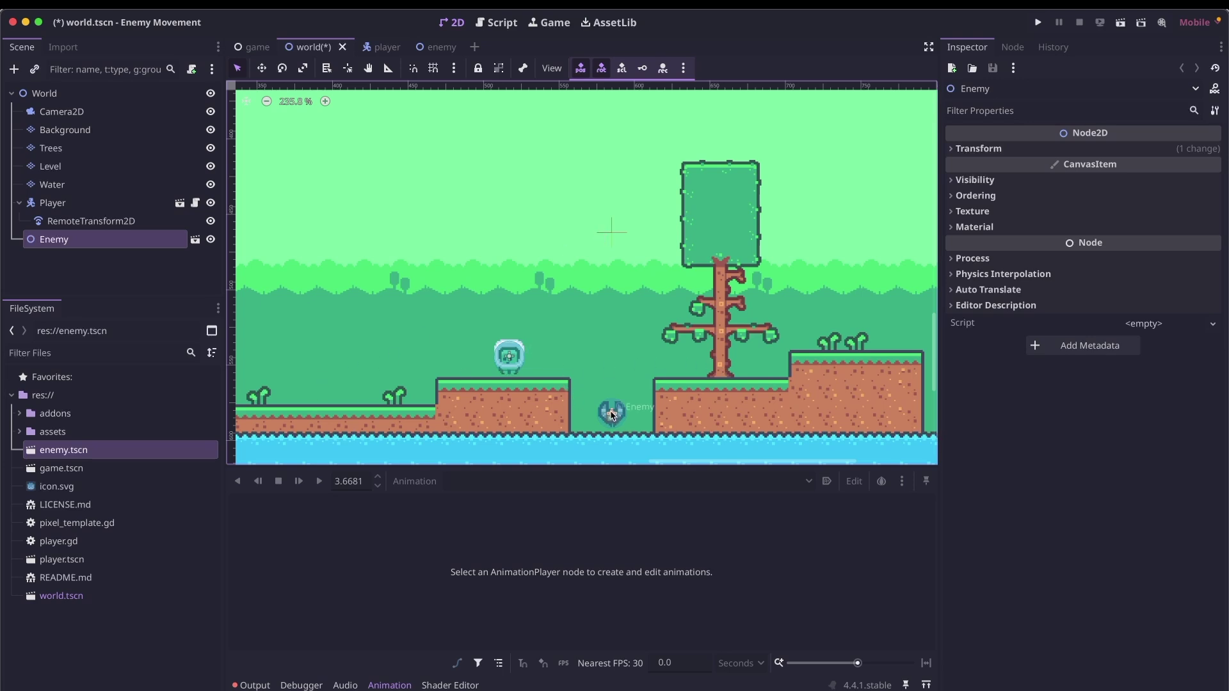
pyautogui.press('Up')
pyautogui.press('Down')
# Place a duplicate Enemy2 just left of the first enemy and save the world scene
pyautogui.moveTo(612, 416); pyautogui.dragTo(591, 417)
pyautogui.hotkey('ctrl', 'd')
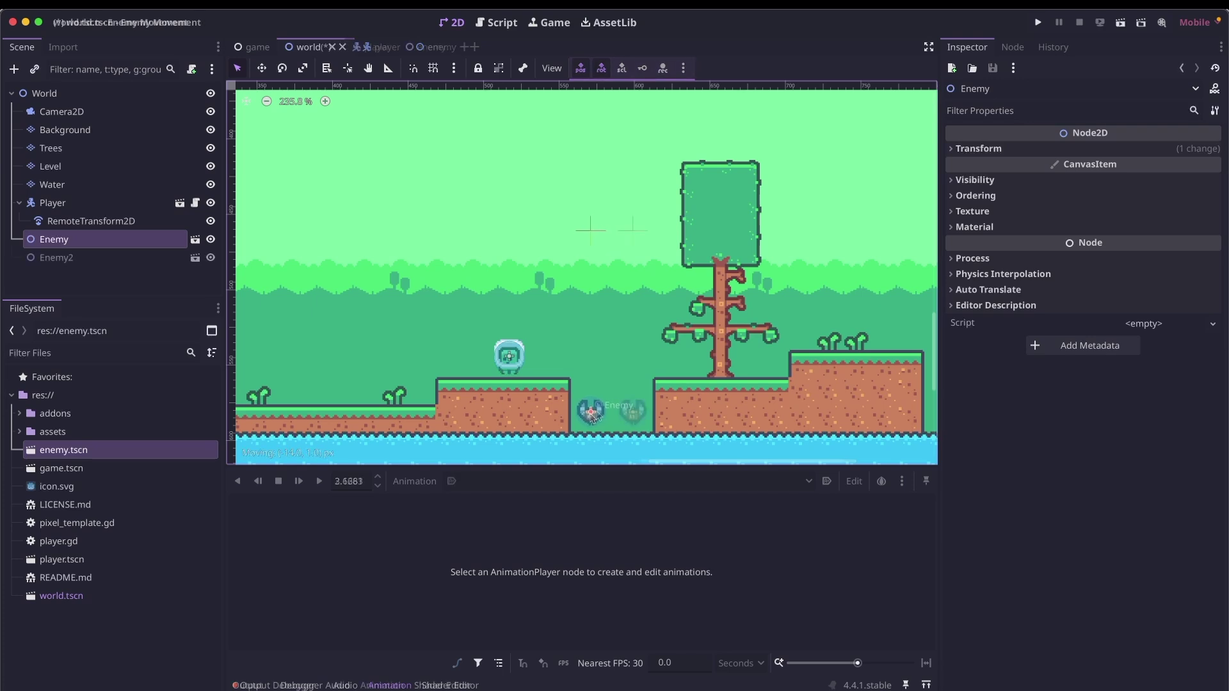
pyautogui.hotkey('ctrl', 's')
# Run the project and walk and jump the player to watch both bugs bob
pyautogui.click(1031, 23)
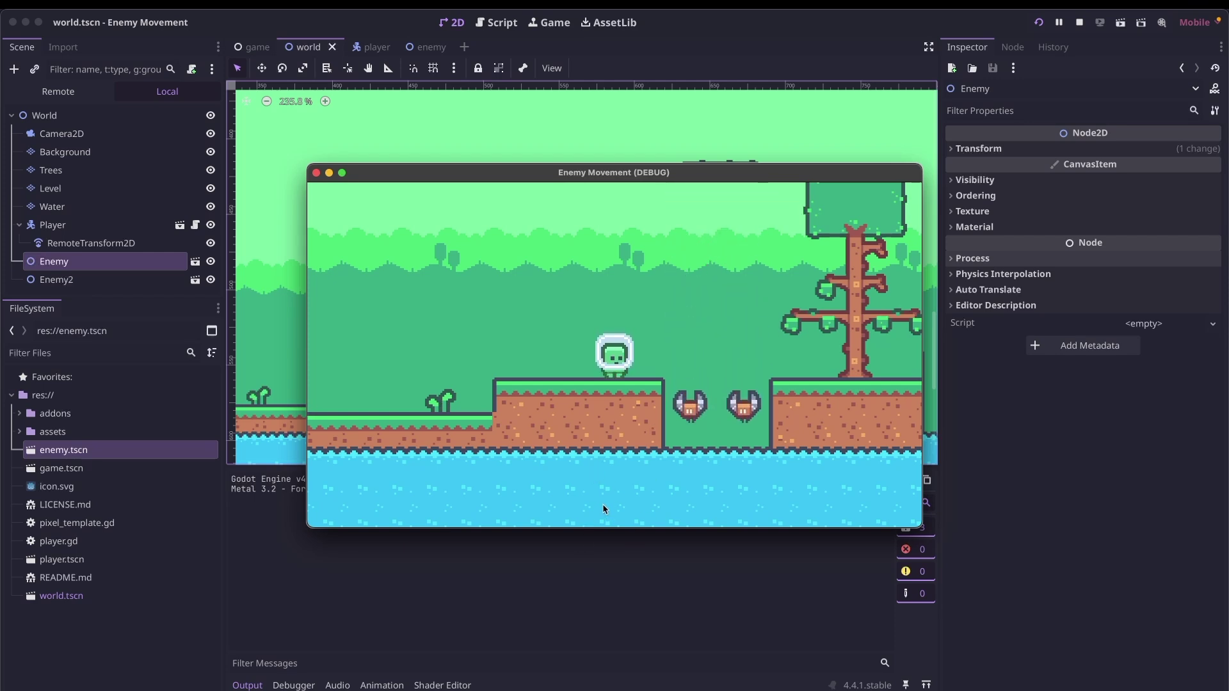
pyautogui.press('Right')
pyautogui.press('Right')
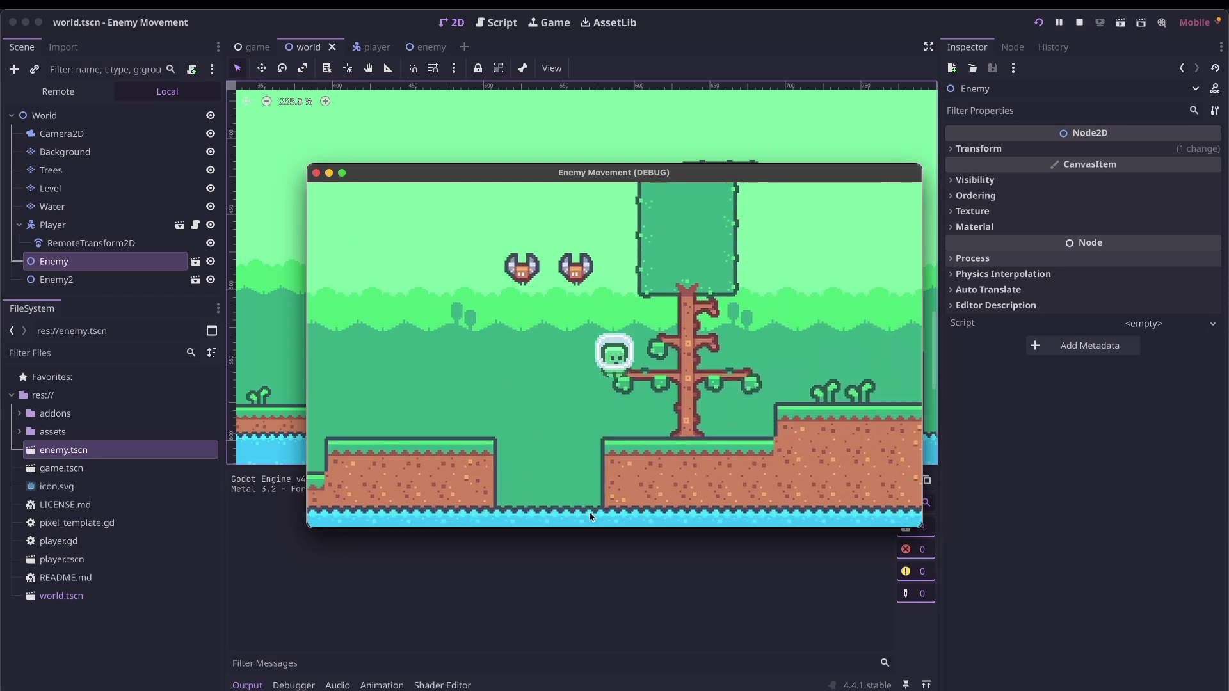
pyautogui.press('Left')
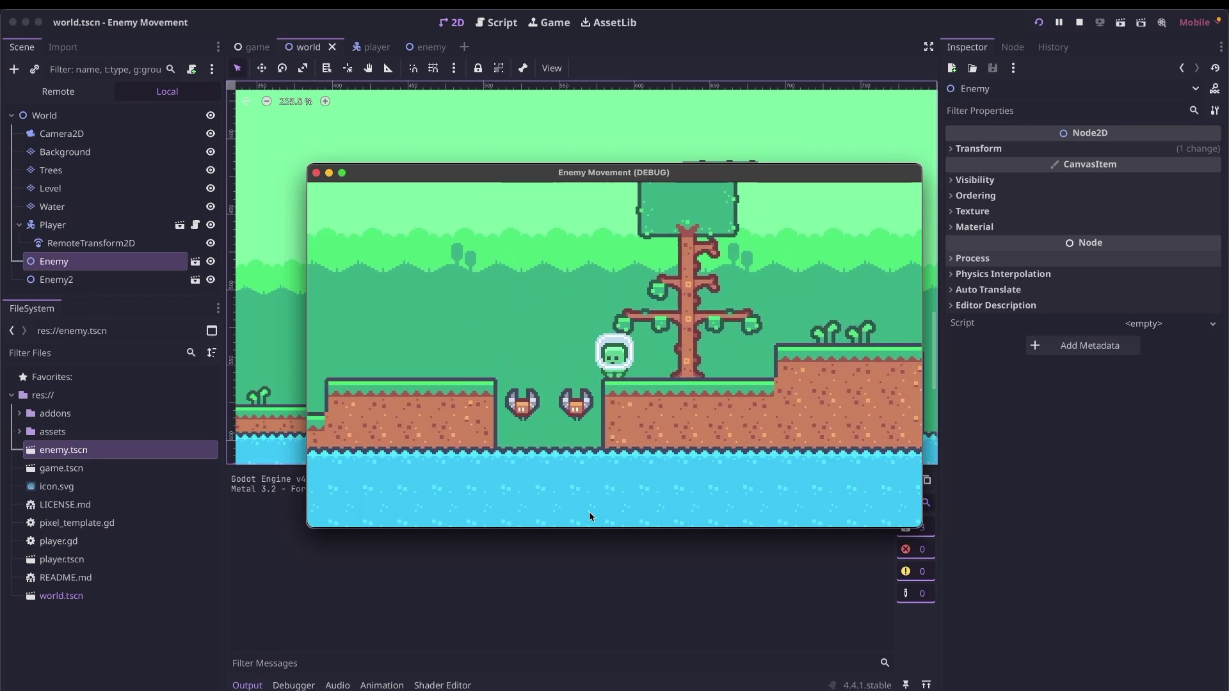
pyautogui.press('space')
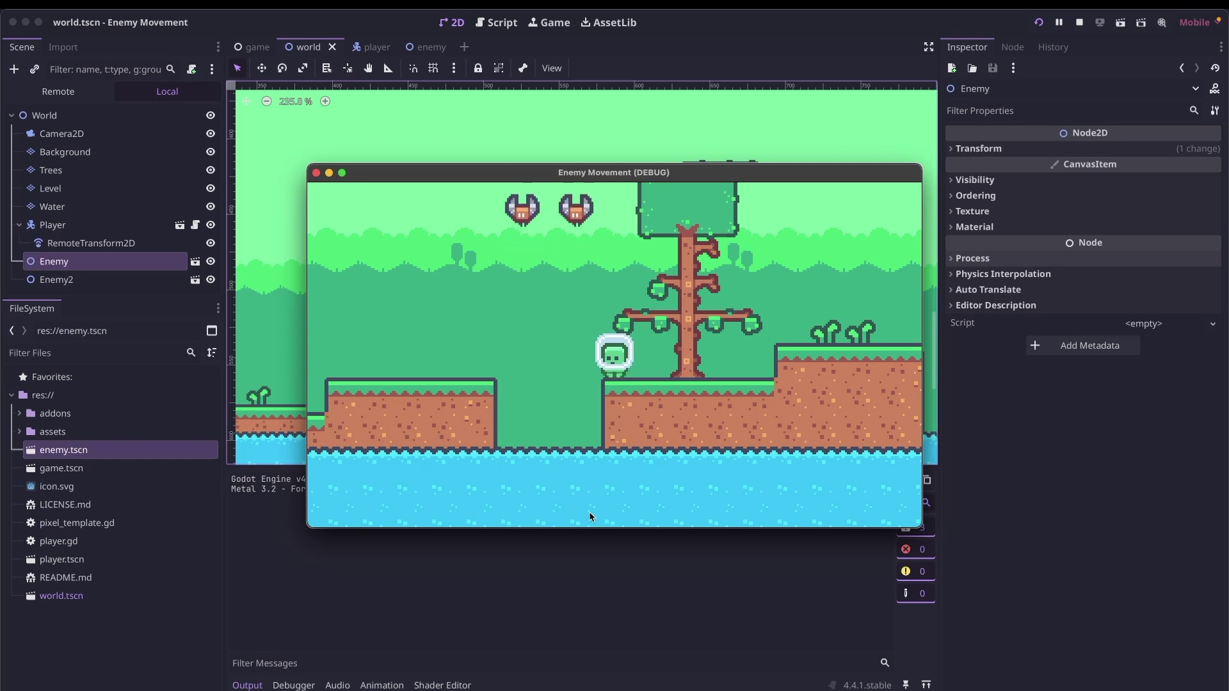
pyautogui.press('Right')
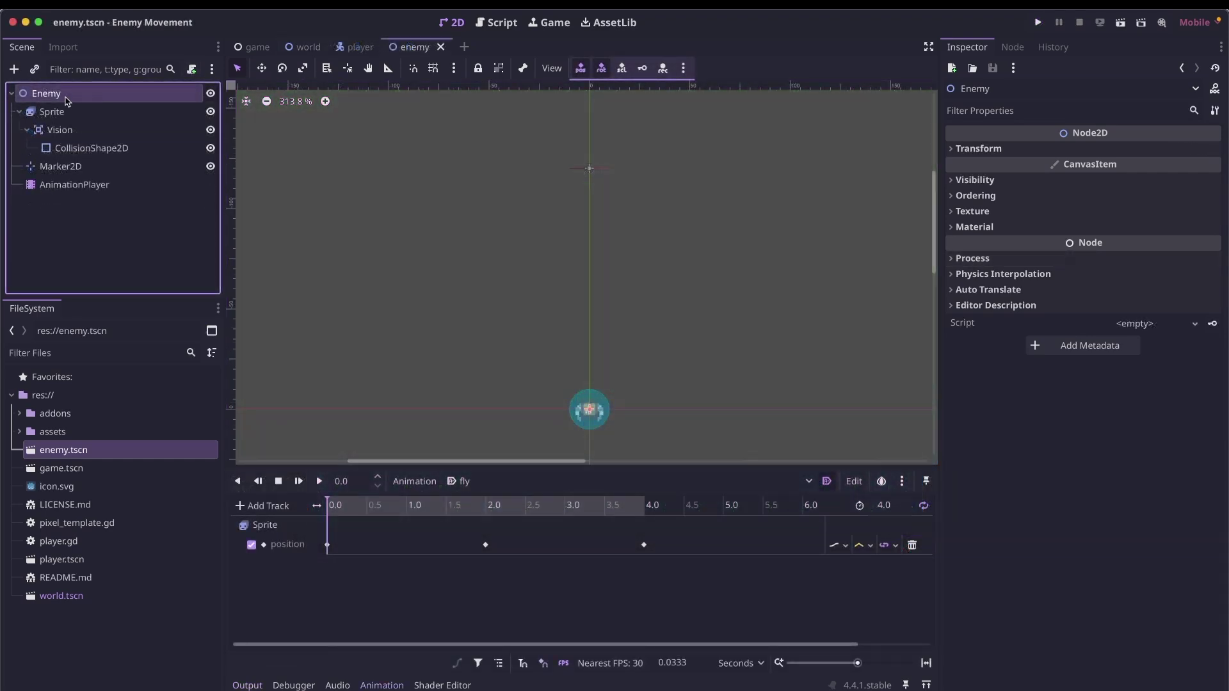
# Attach a new script at res://enemy.gd to the Enemy root node
pyautogui.click(192, 69)
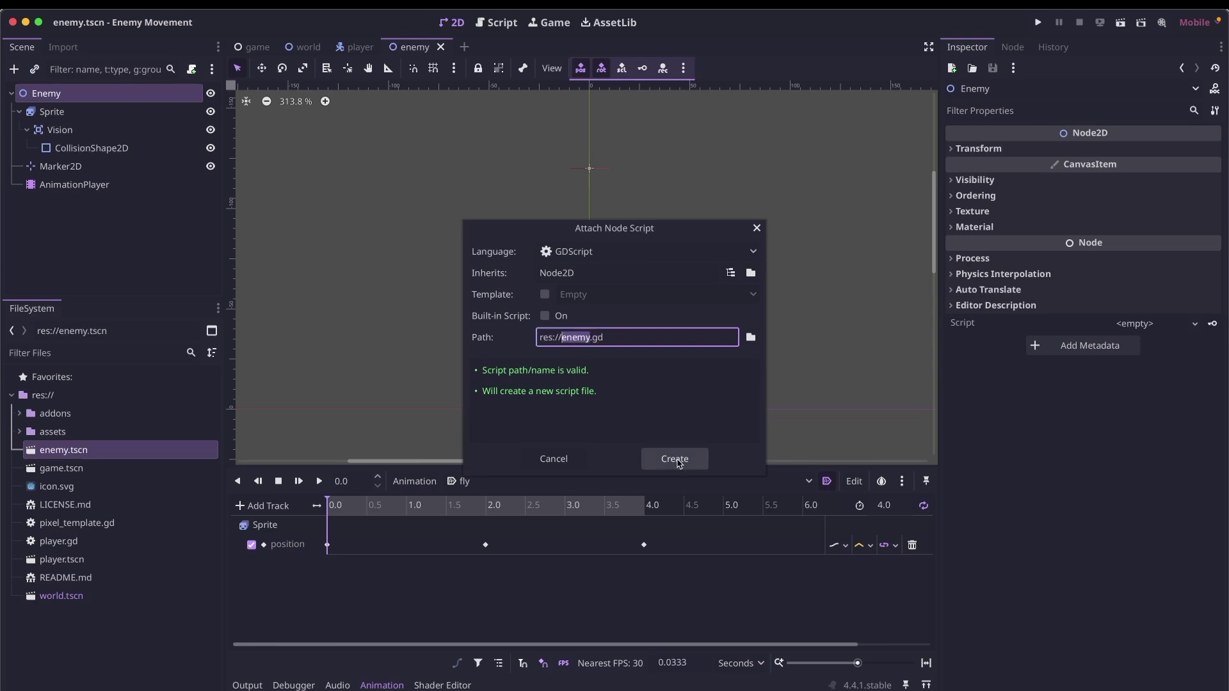
pyautogui.click(674, 458)
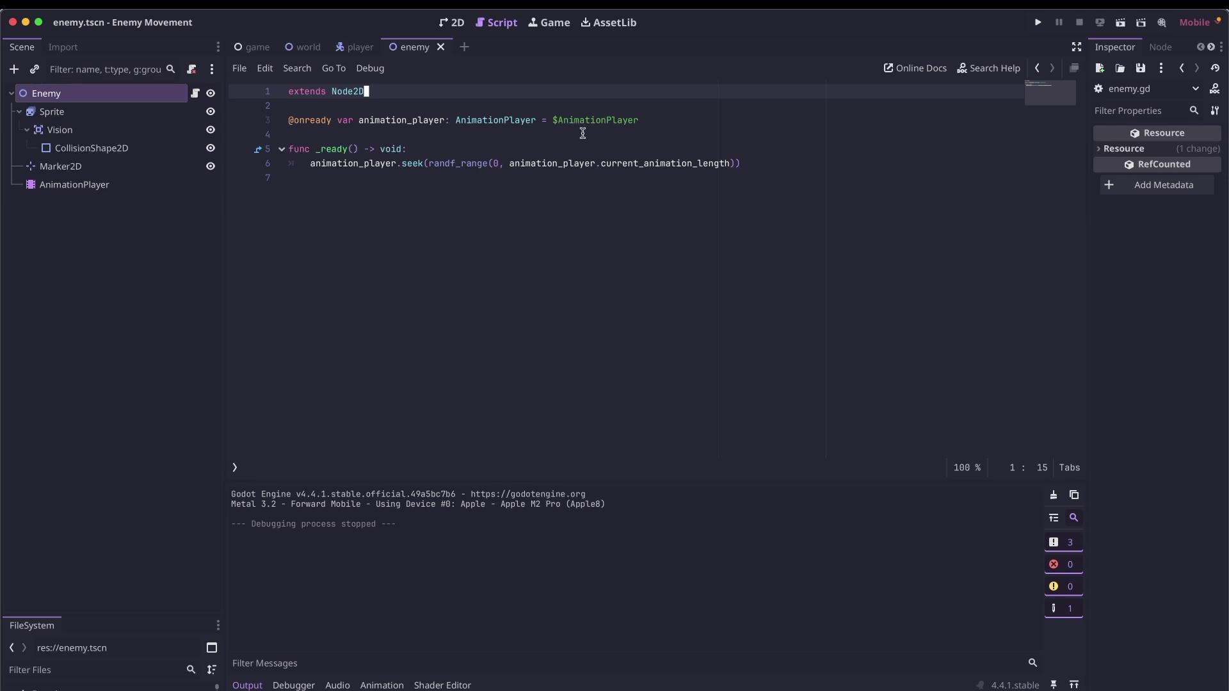
# Inspect the AnimationPlayer's fly animation track, then run the game to test the bobbing
pyautogui.click(652, 119)
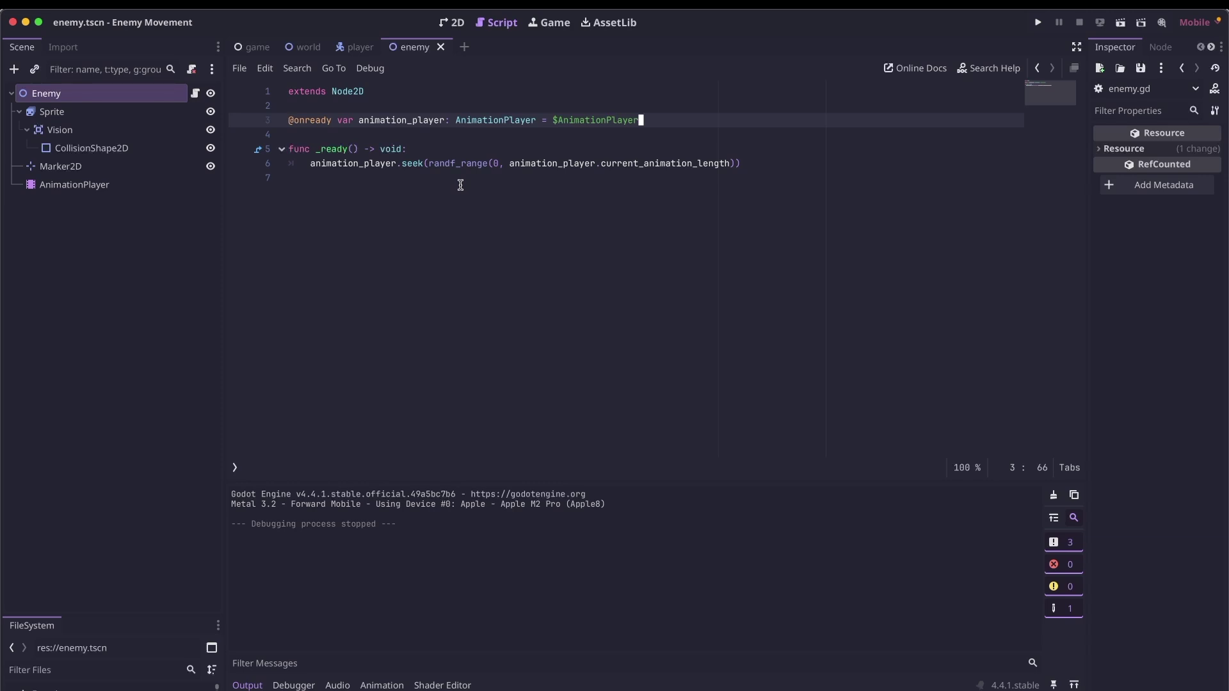
pyautogui.click(474, 163)
pyautogui.click(74, 185)
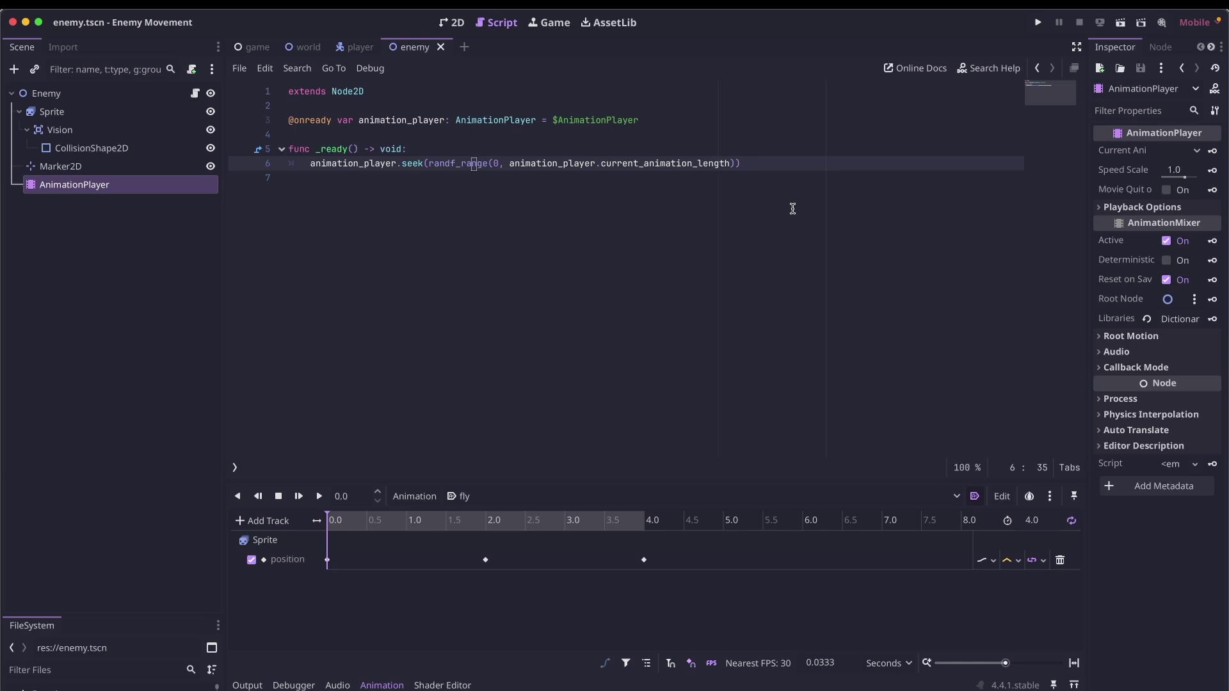
pyautogui.click(1037, 22)
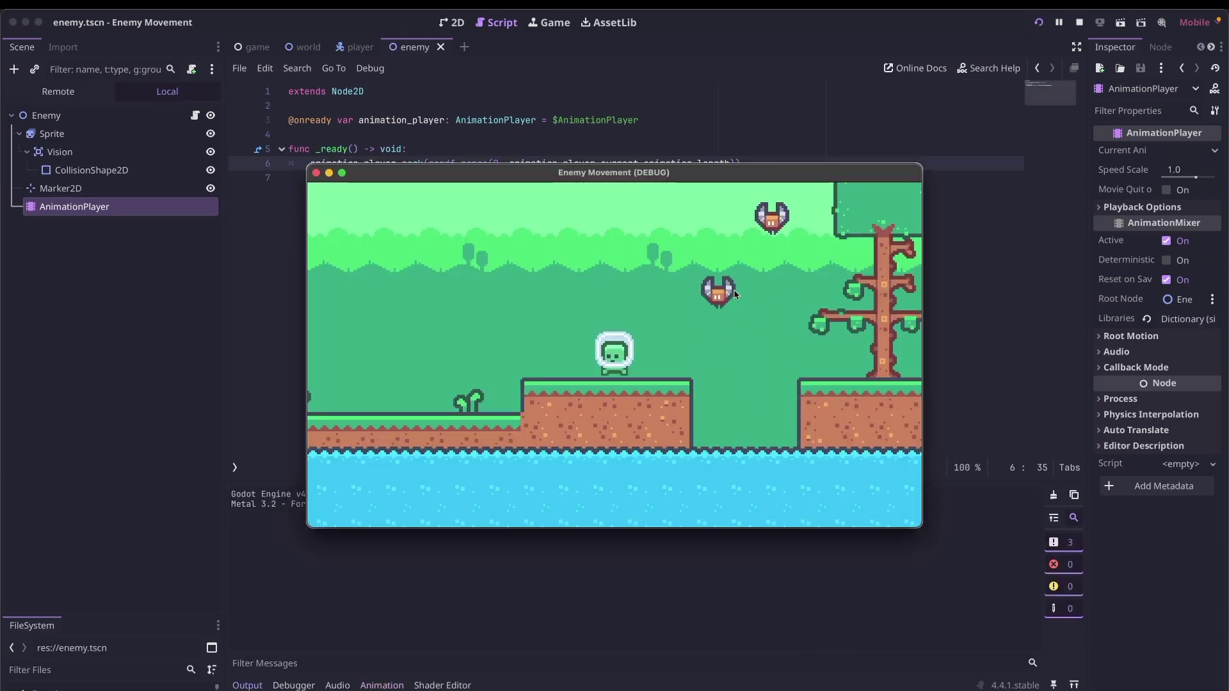
# Rerun the game to see the bats at new positions, then stop it
pyautogui.click(318, 176)
pyautogui.click(1038, 22)
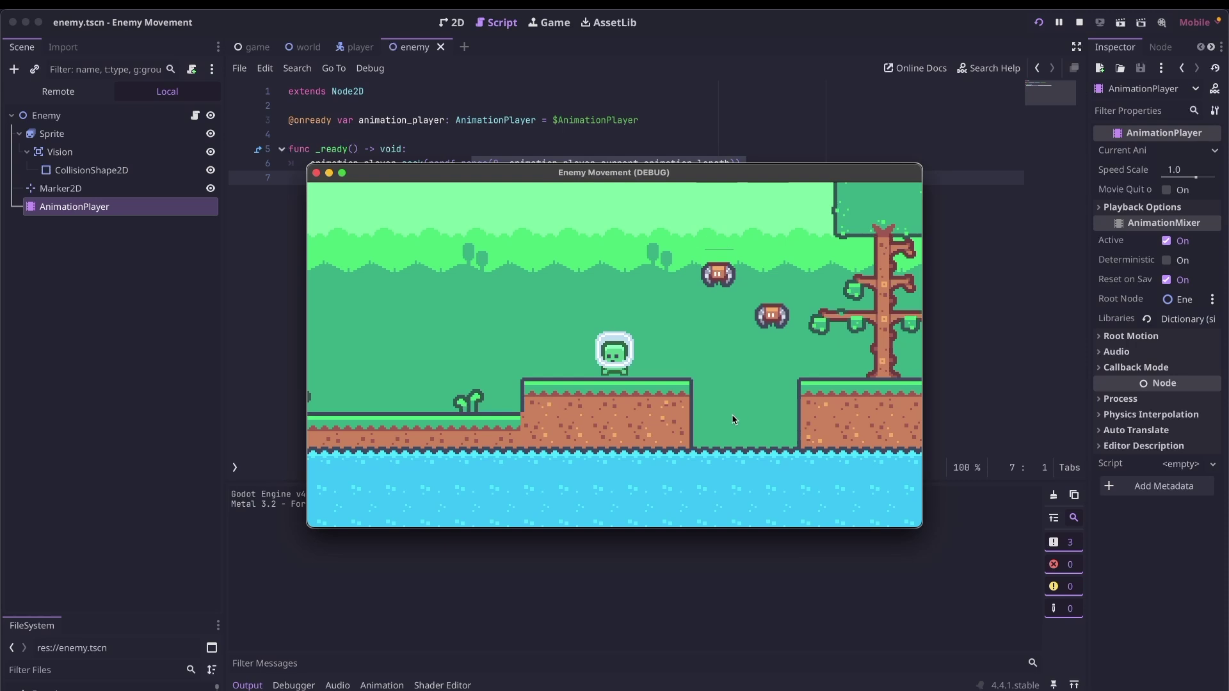
pyautogui.press('super+q')
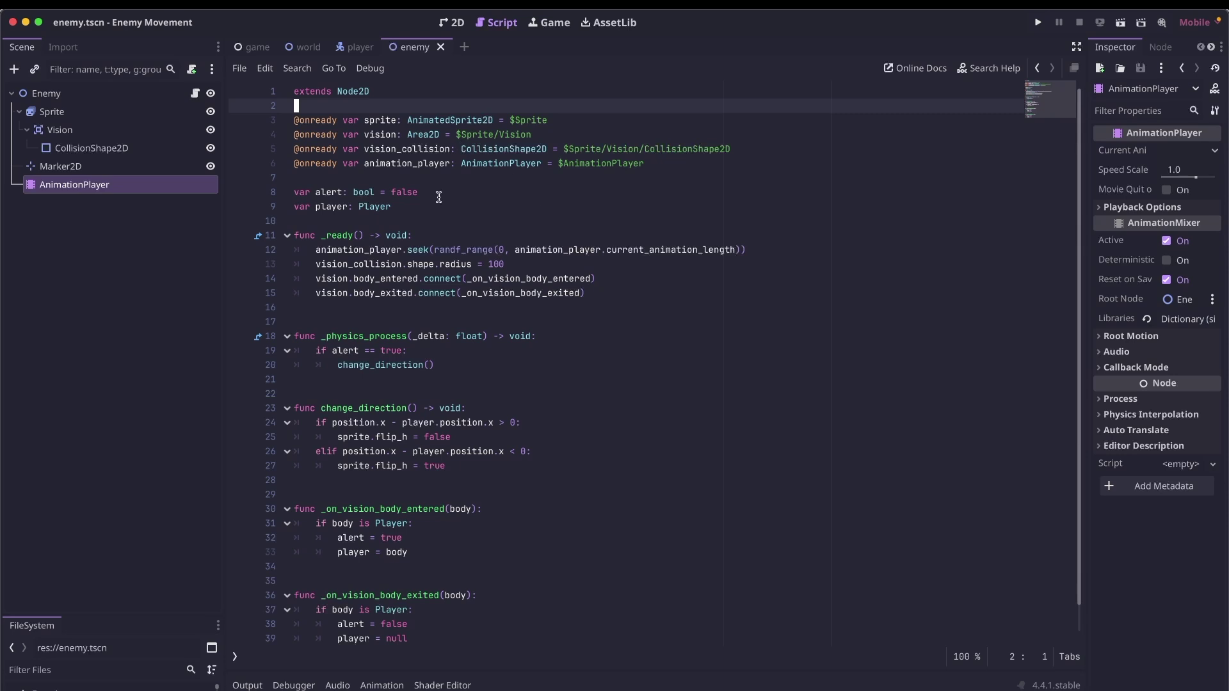
# Review the alert and player variables, vision radius and body_entered/exited signal connections
pyautogui.click(464, 193)
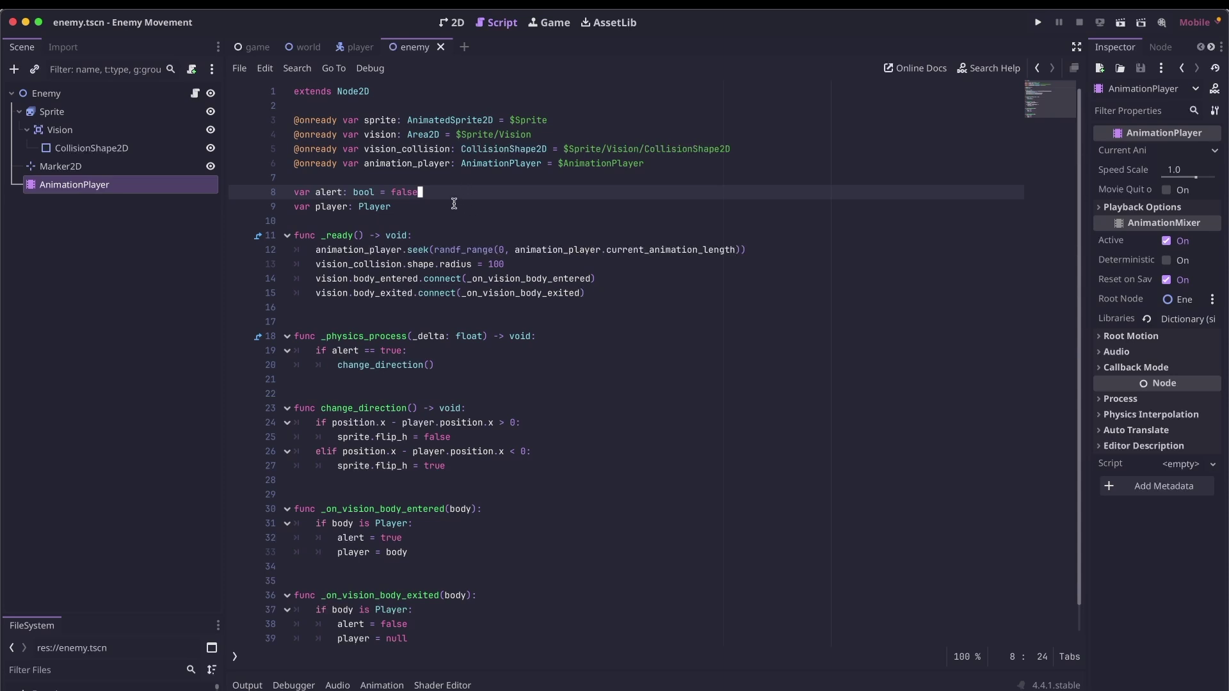
pyautogui.click(452, 205)
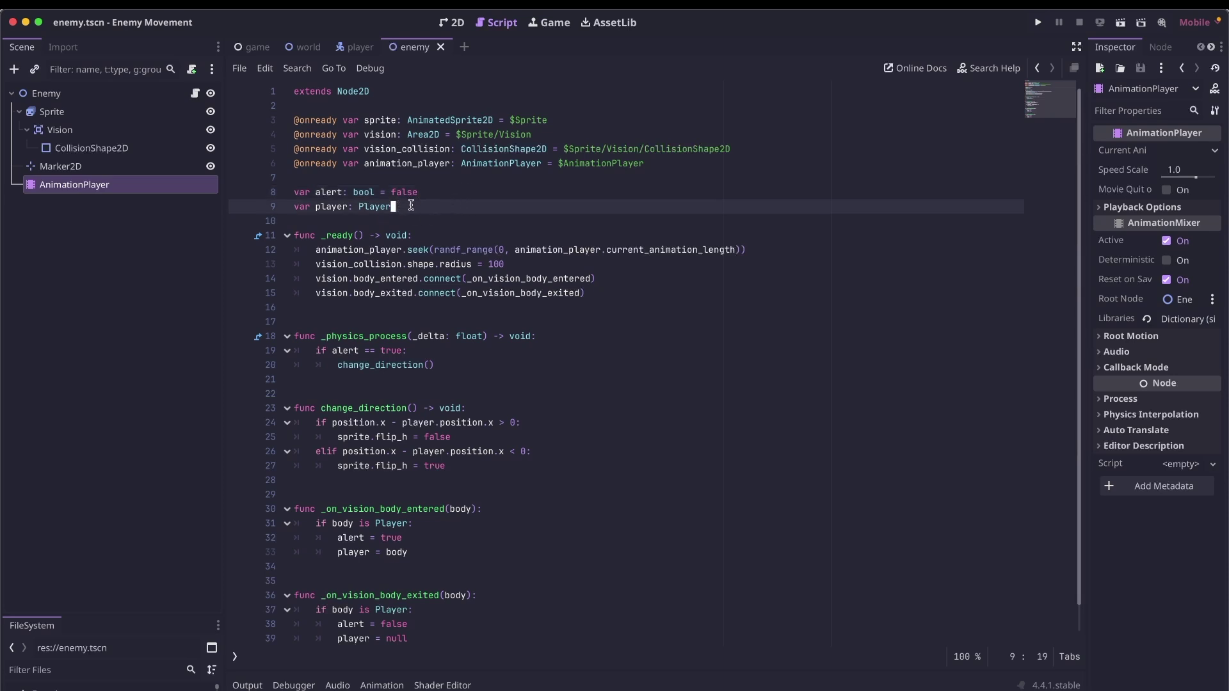
pyautogui.click(613, 264)
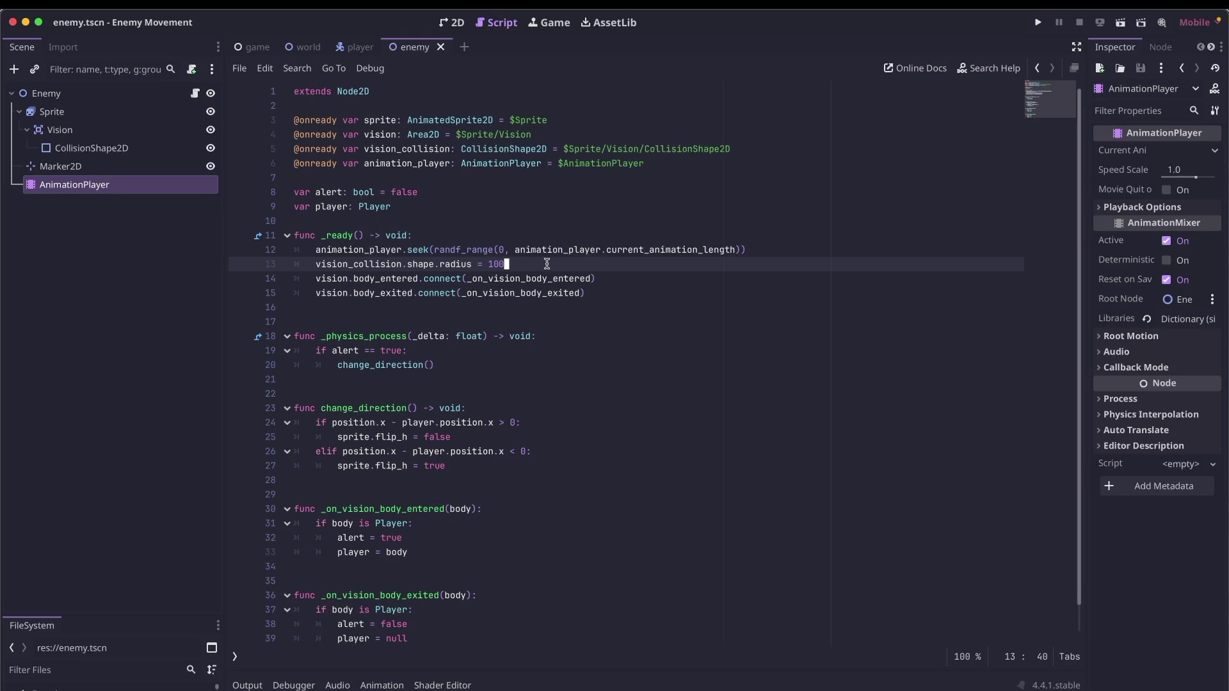
pyautogui.click(635, 280)
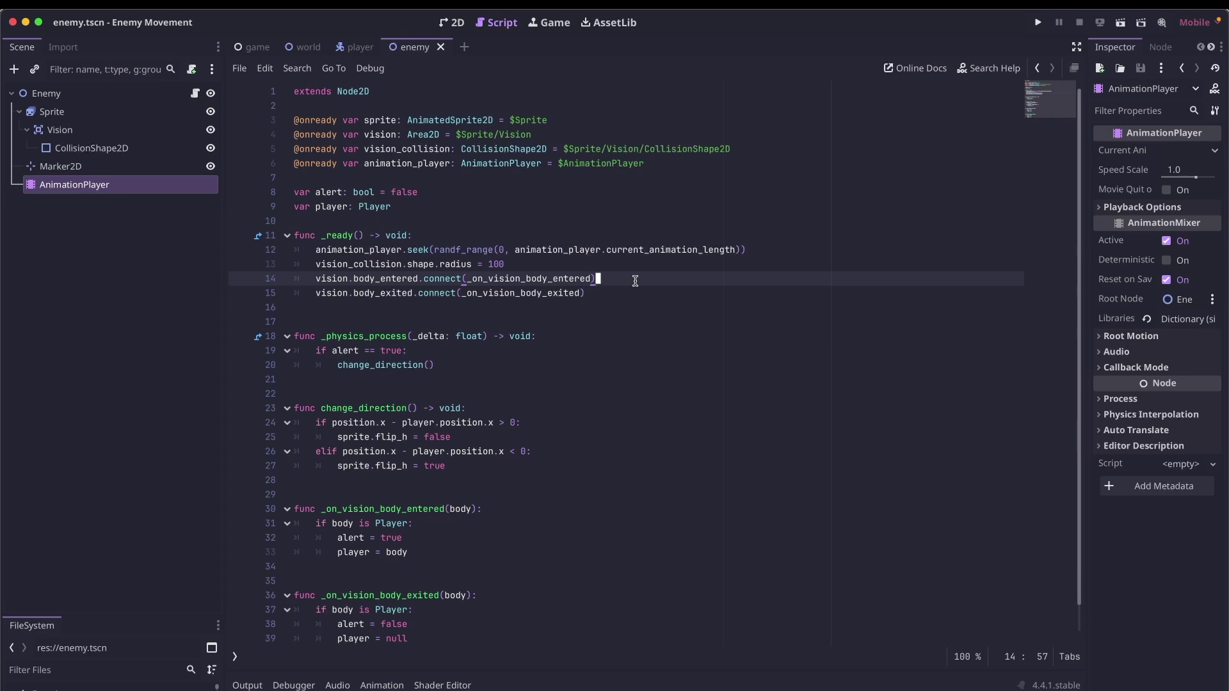
pyautogui.click(638, 296)
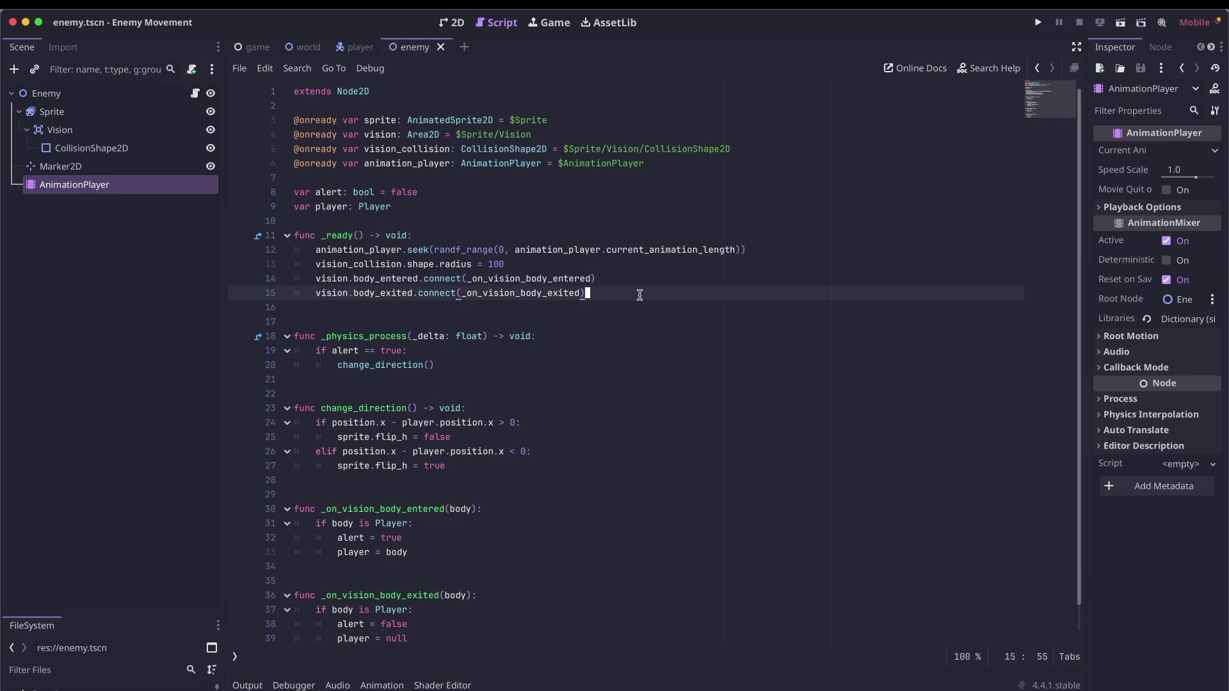
pyautogui.click(664, 351)
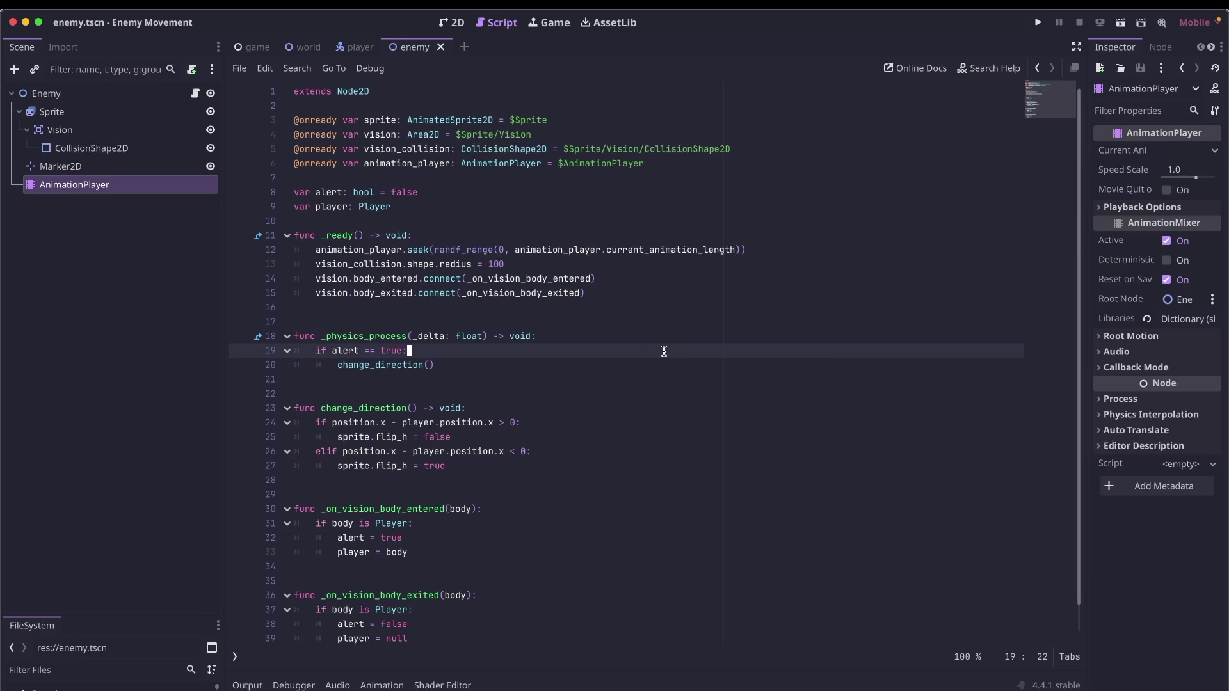
# Check the change_direction call and position comparison in the physics process
pyautogui.press('Down')
pyautogui.press('End')
pyautogui.press('Down')
pyautogui.press('Down')
pyautogui.press('Down')
pyautogui.press('Down')
pyautogui.press('End')
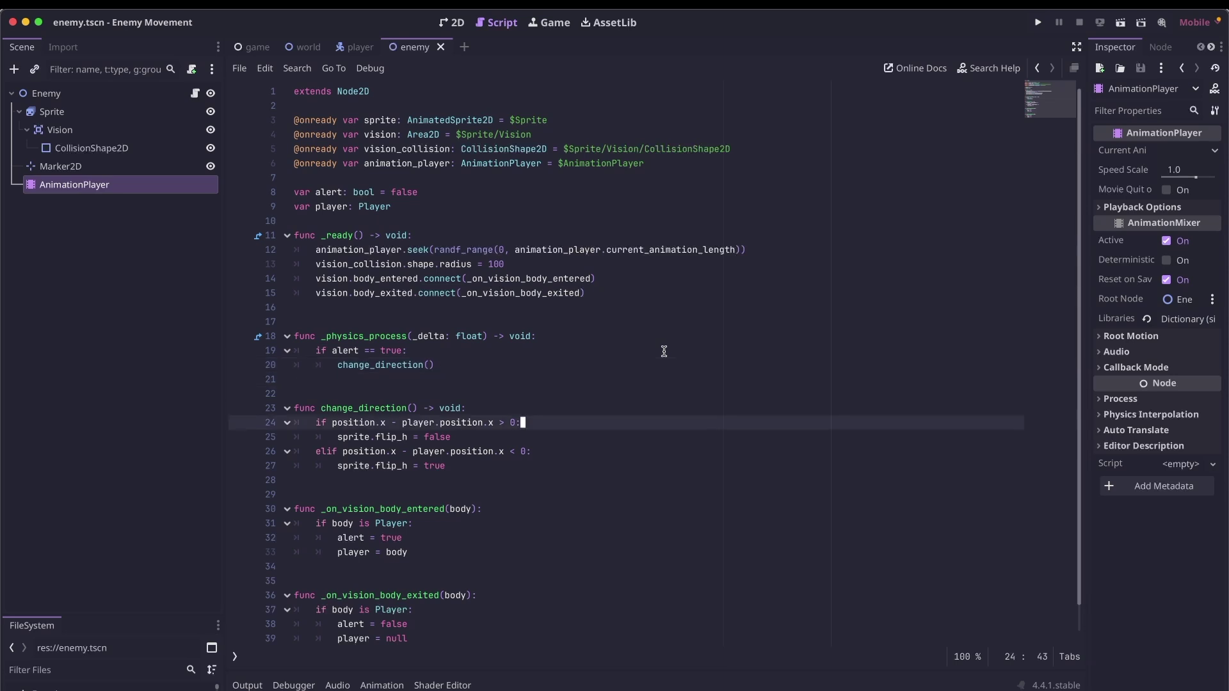
# Review the Vision entered and exited handlers with their body is Player checks
pyautogui.press('Down')
pyautogui.press('Down')
pyautogui.press('Down')
pyautogui.press('Down')
pyautogui.press('Down')
pyautogui.press('Down')
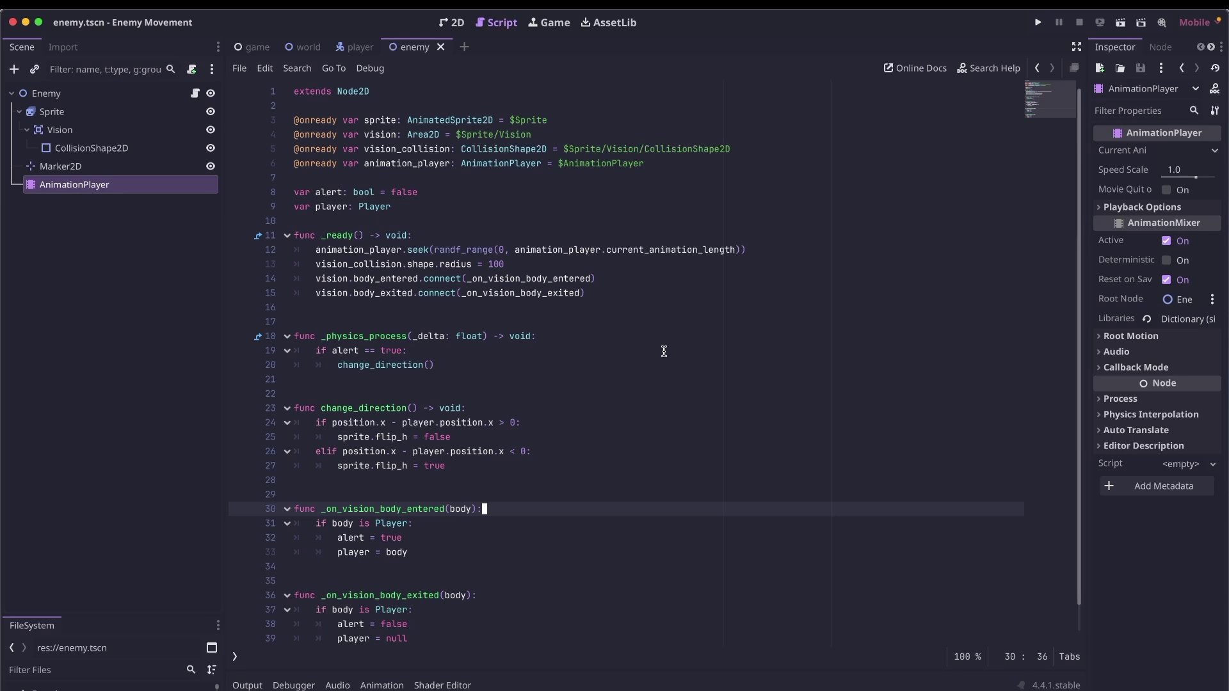
pyautogui.press('Down')
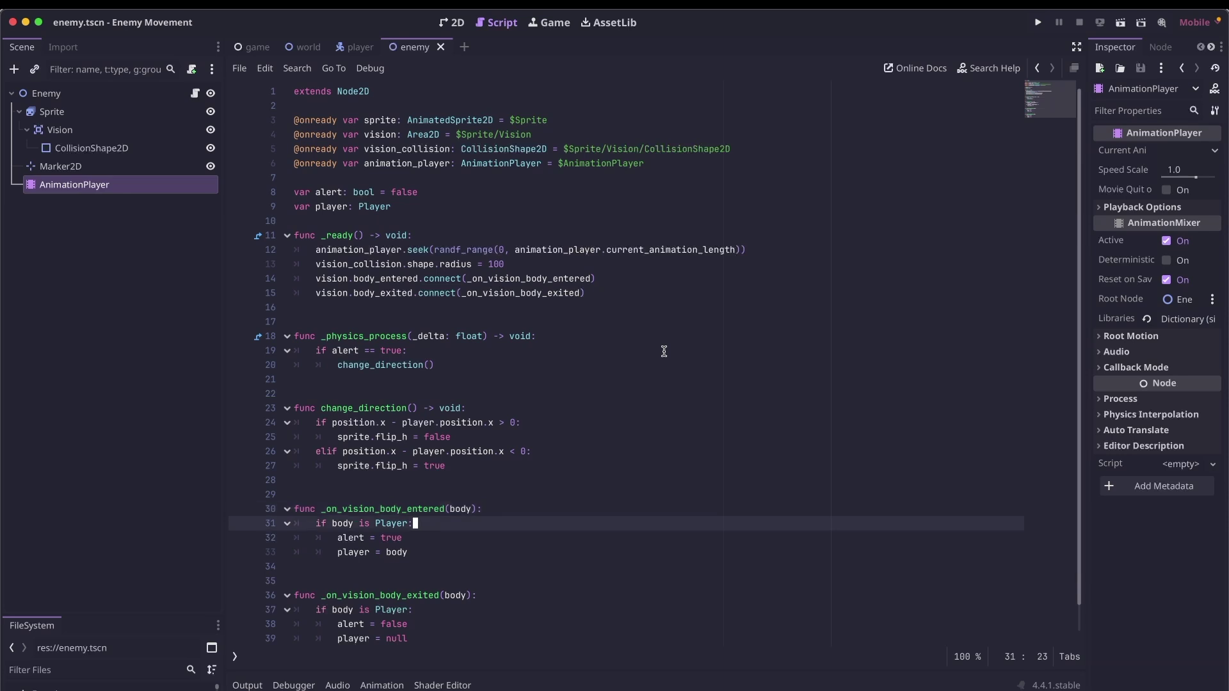
pyautogui.press('Down')
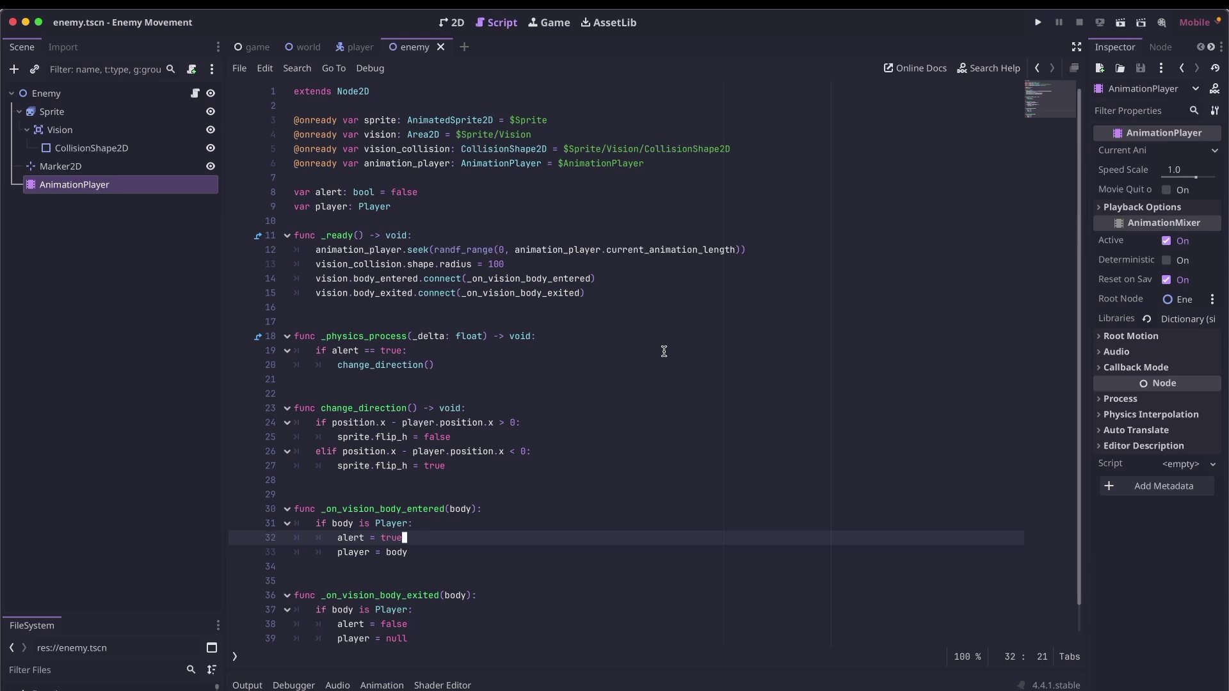
pyautogui.press('Down')
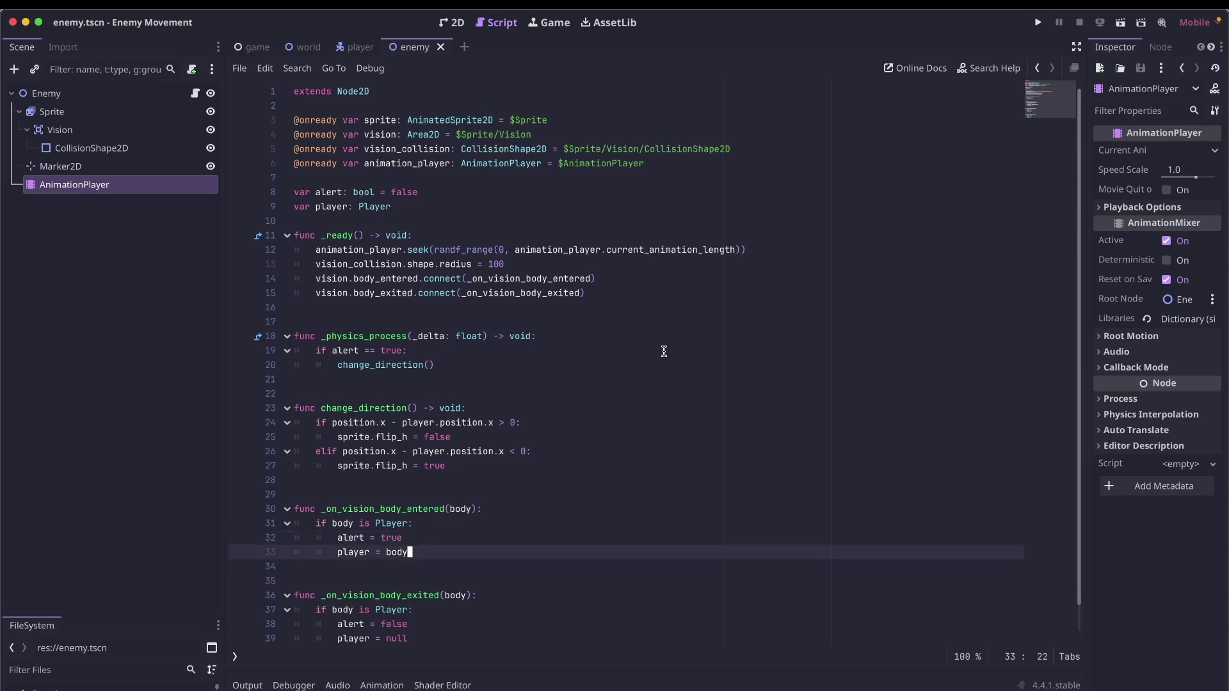
pyautogui.press('Up')
pyautogui.press('Up')
pyautogui.press('Up')
pyautogui.press('End')
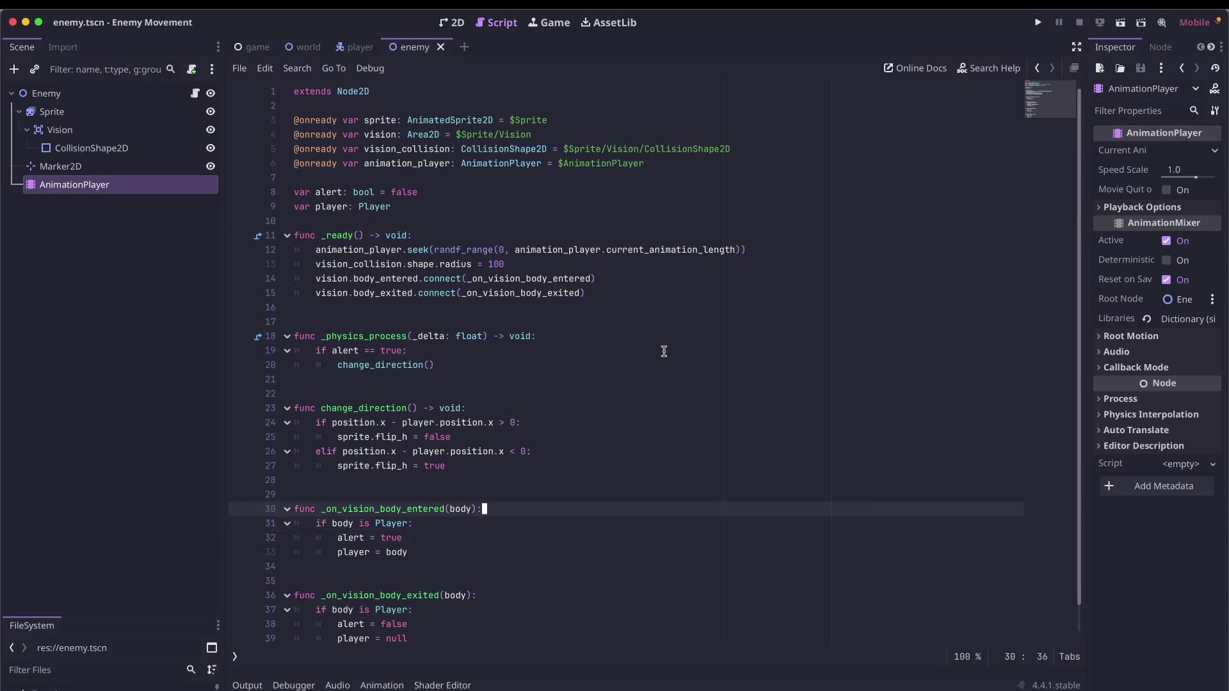
pyautogui.press('Down')
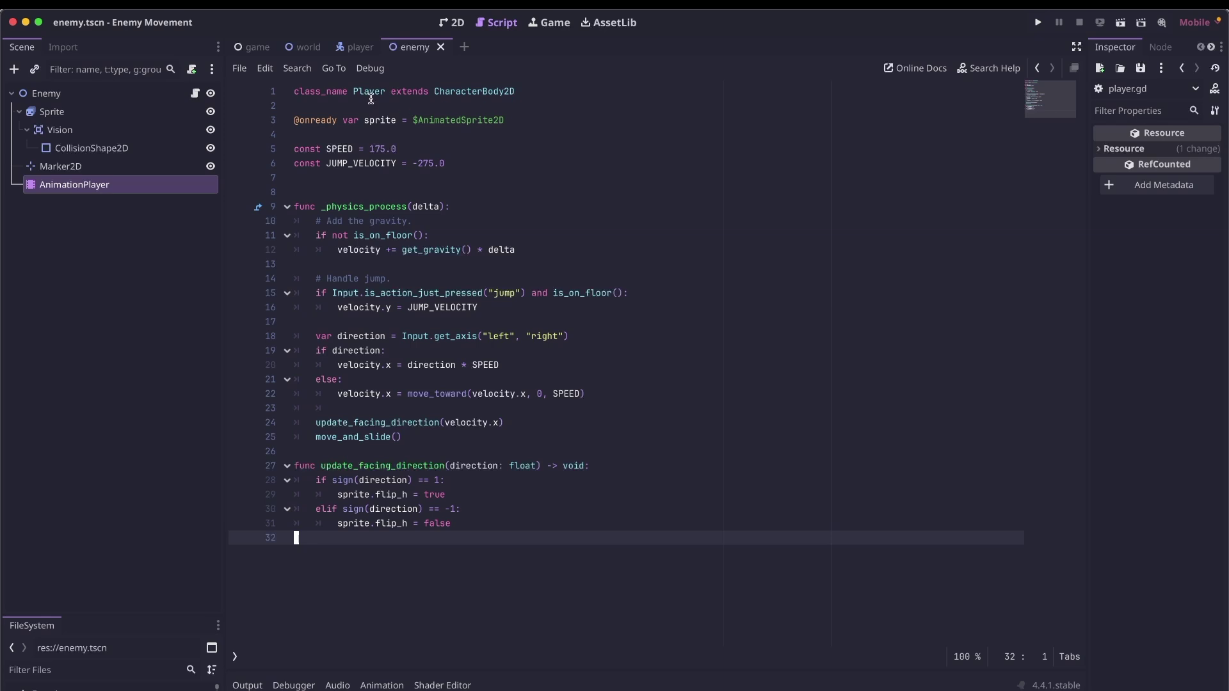
pyautogui.click(195, 93)
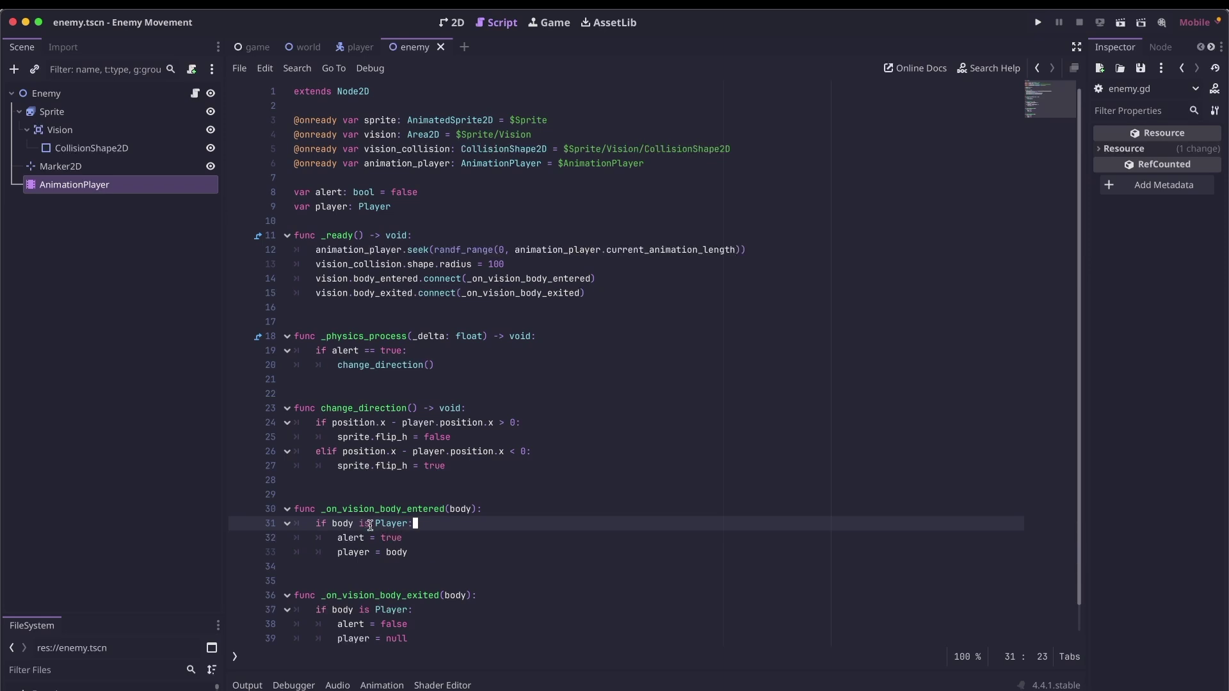
pyautogui.click(533, 598)
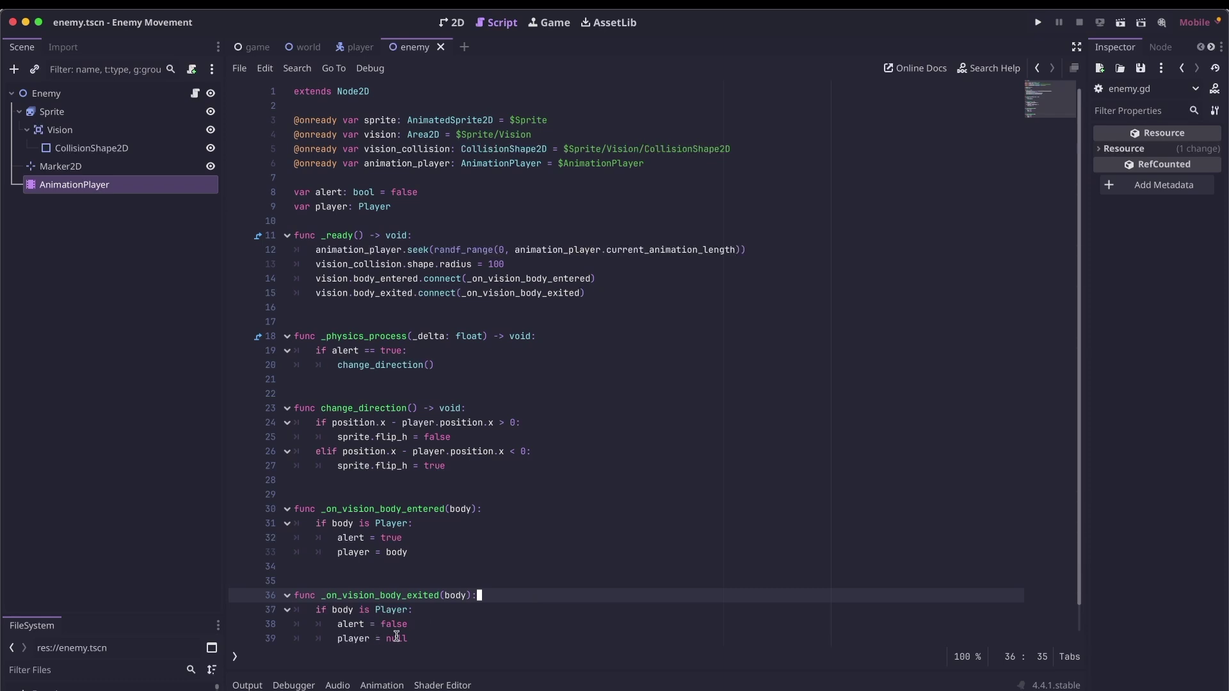
# Run the game and move the player back and forth across the gap so the bats turn toward him
pyautogui.click(1037, 23)
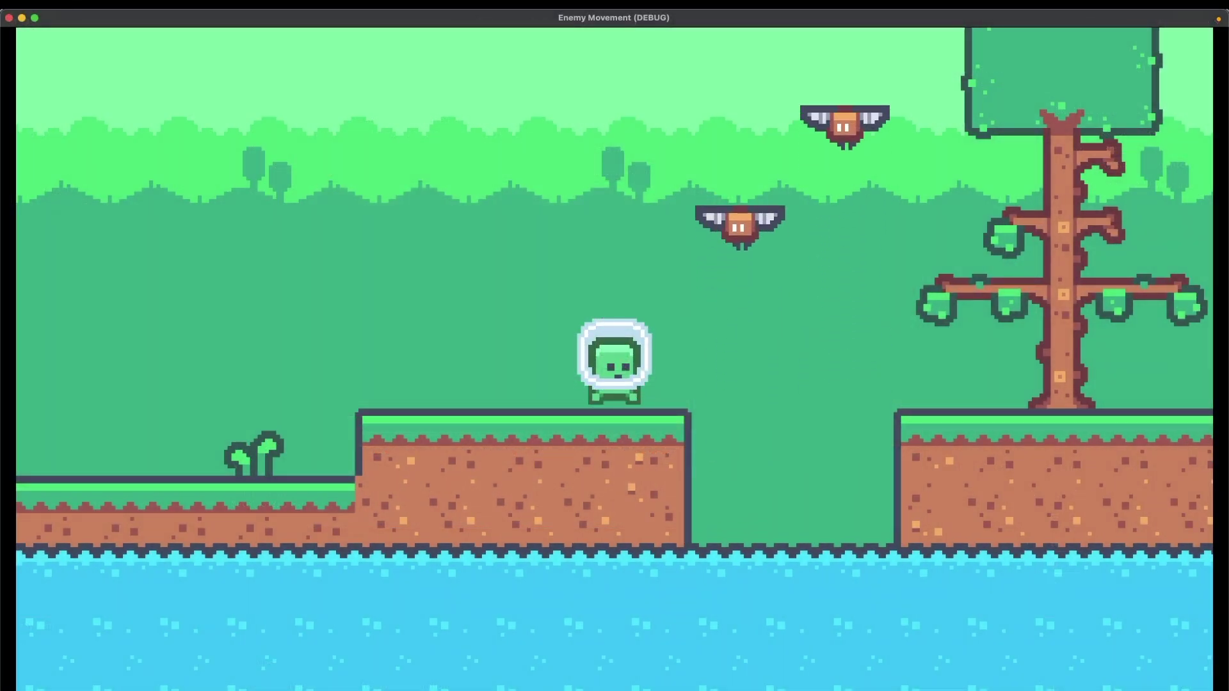
pyautogui.press('Right')
pyautogui.press('space')
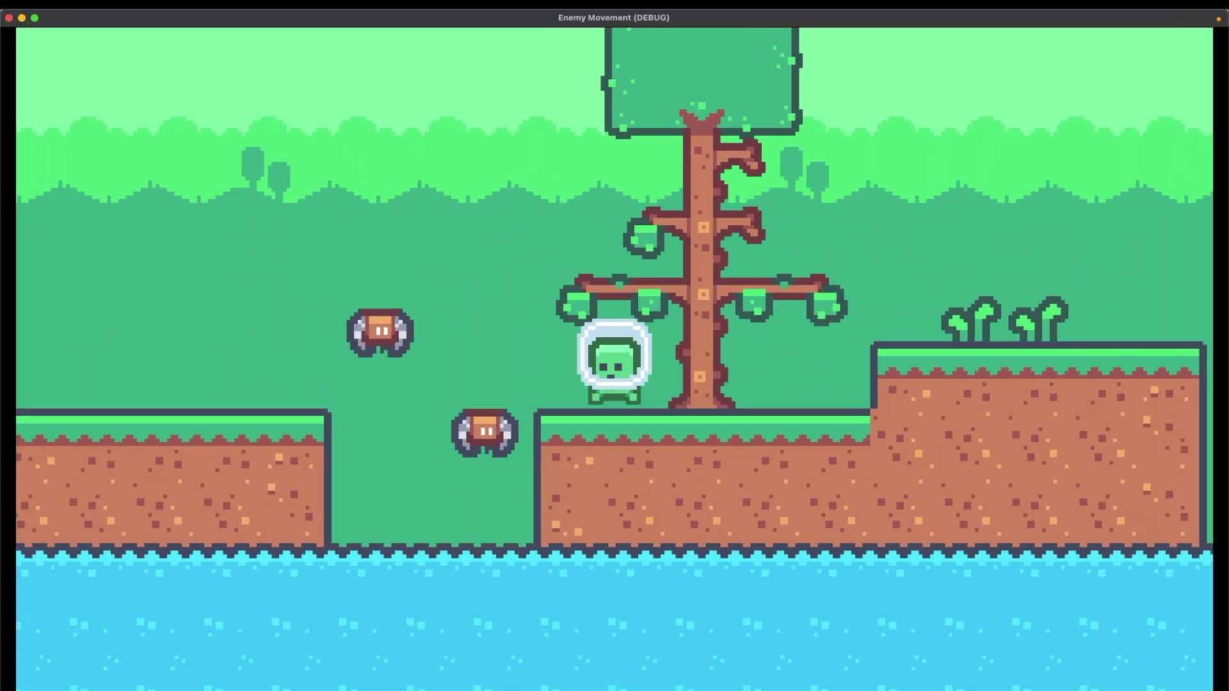
pyautogui.press('Left')
pyautogui.press('space')
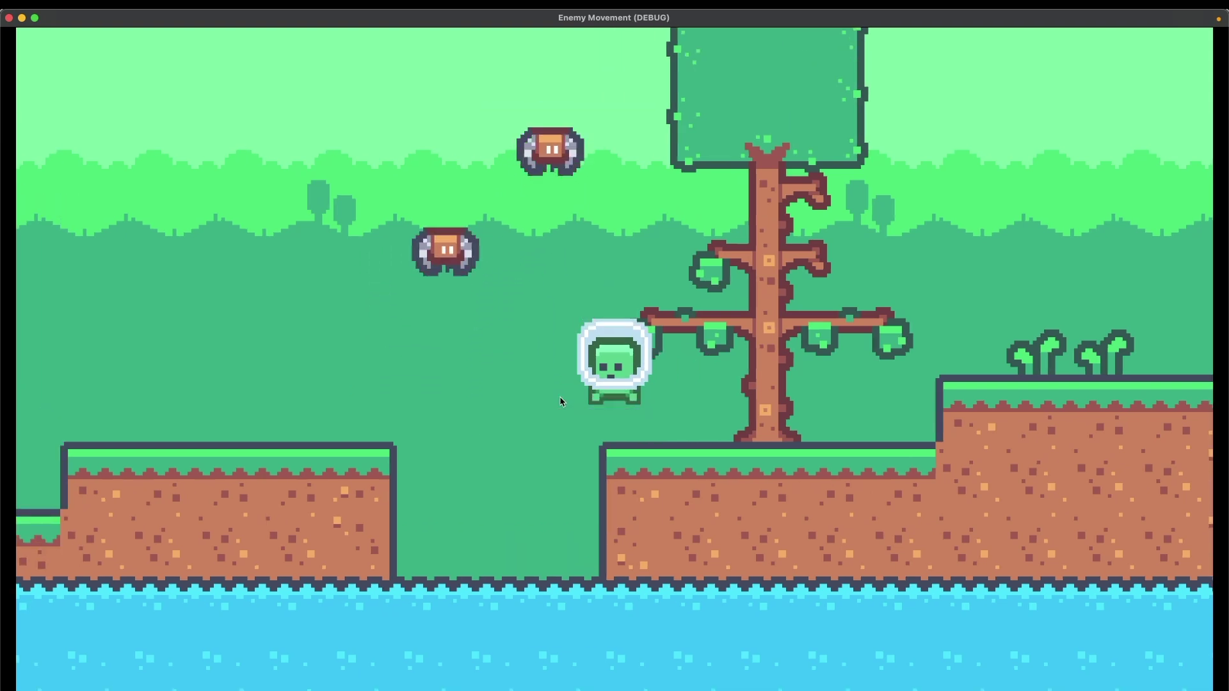
pyautogui.press('Right')
pyautogui.press('Left')
pyautogui.press('Right')
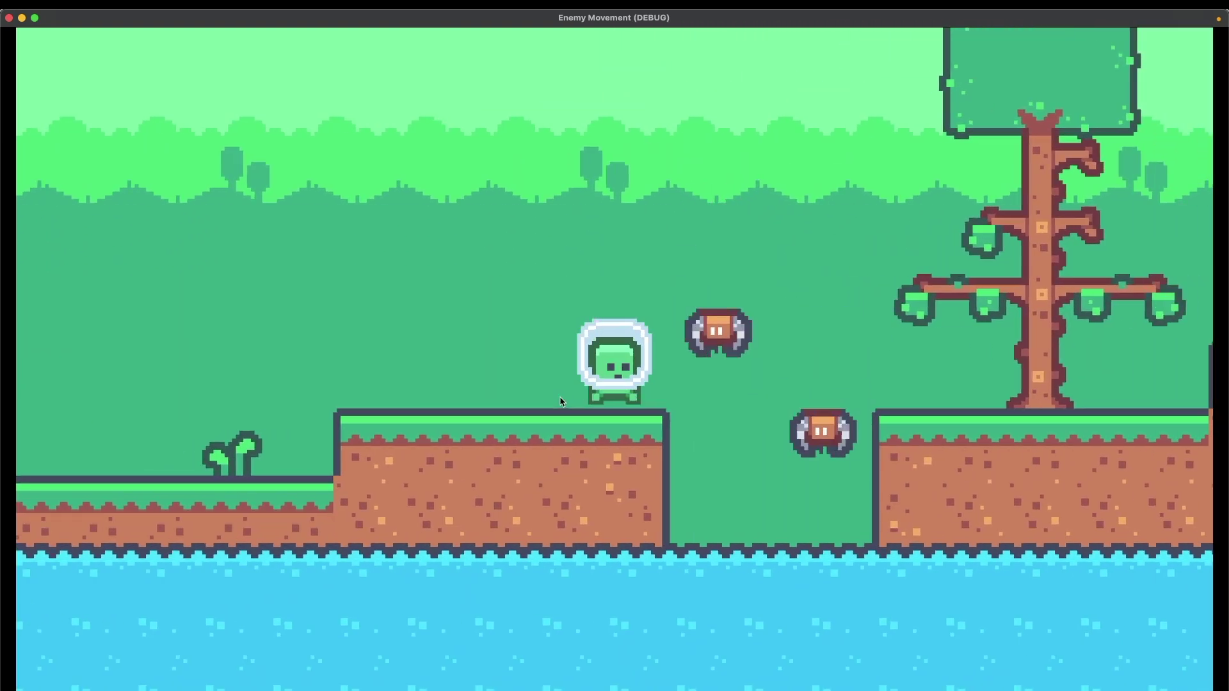
pyautogui.press('Right')
pyautogui.press('space')
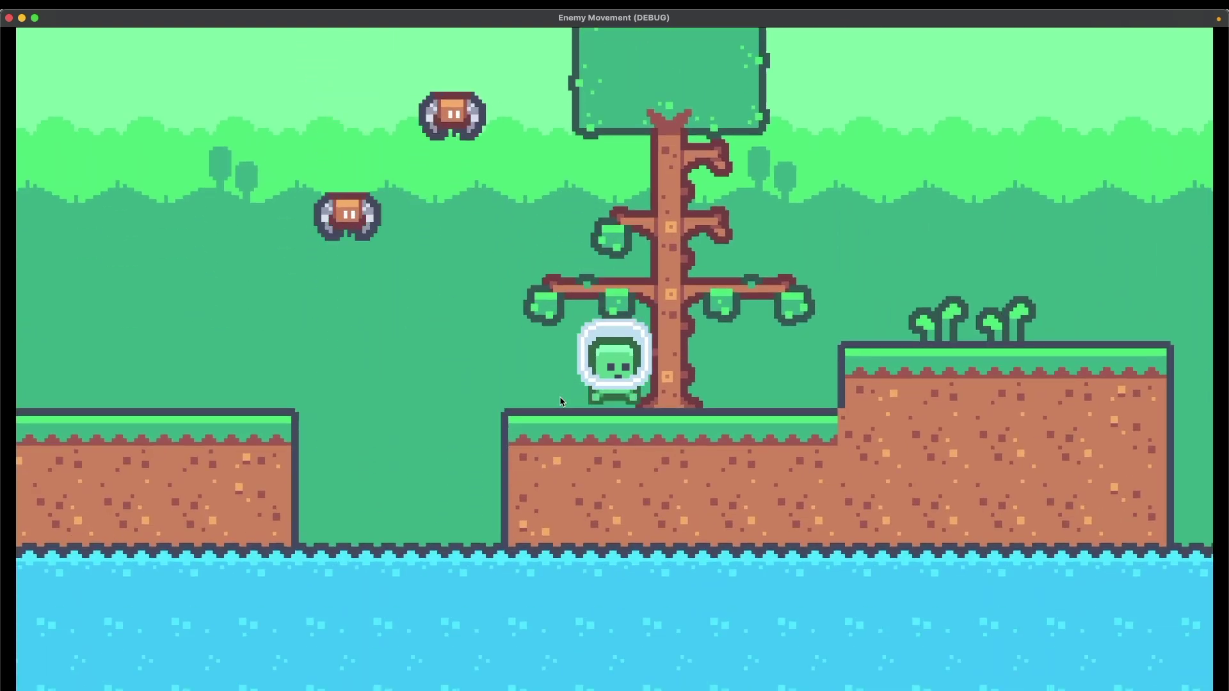
pyautogui.press('Left')
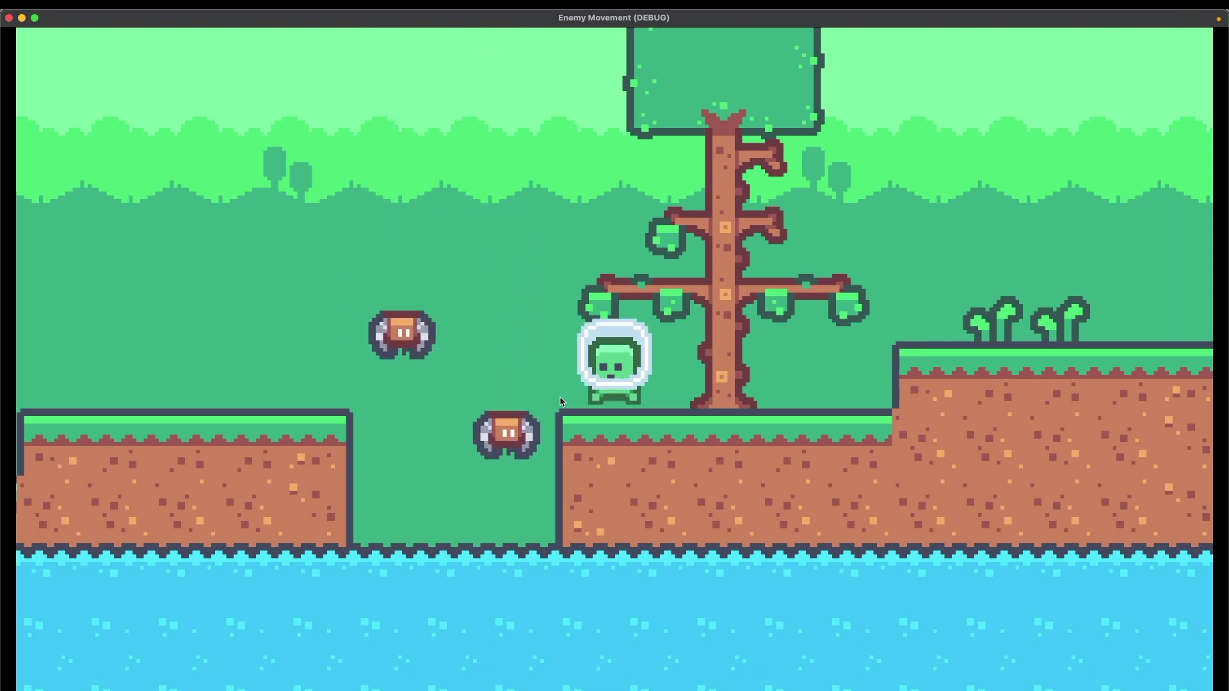